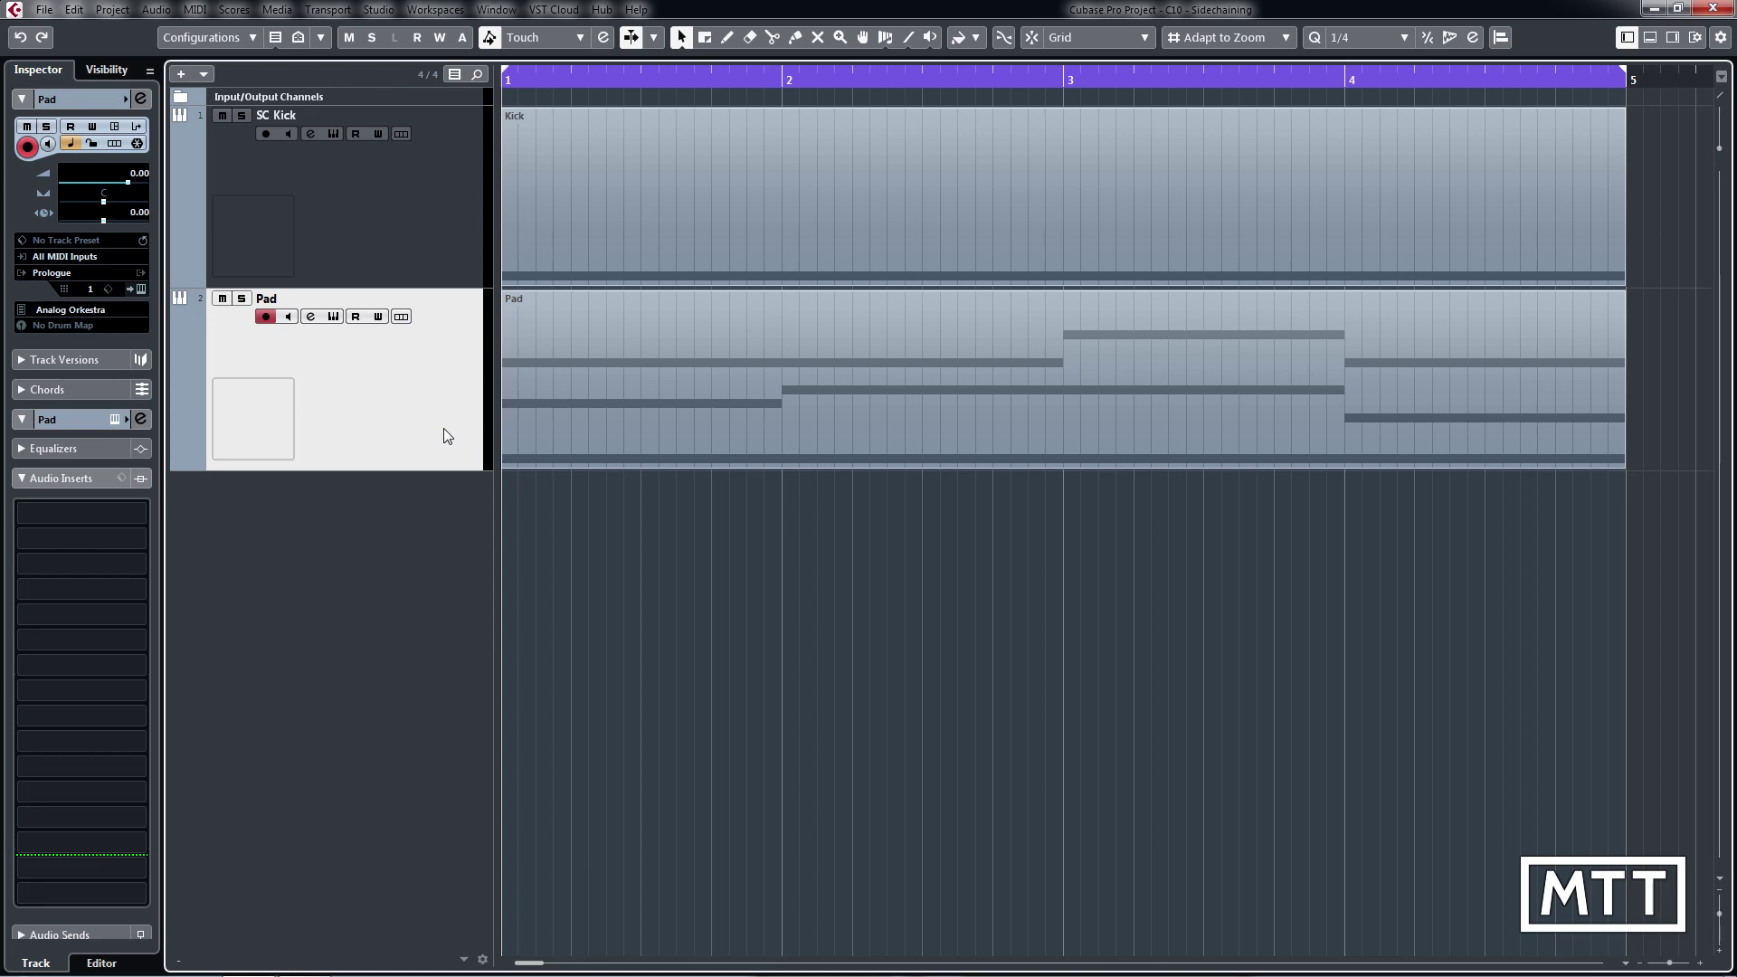
Play the Pad track soloed, then solo and play the SC Kick track instead
key(s)
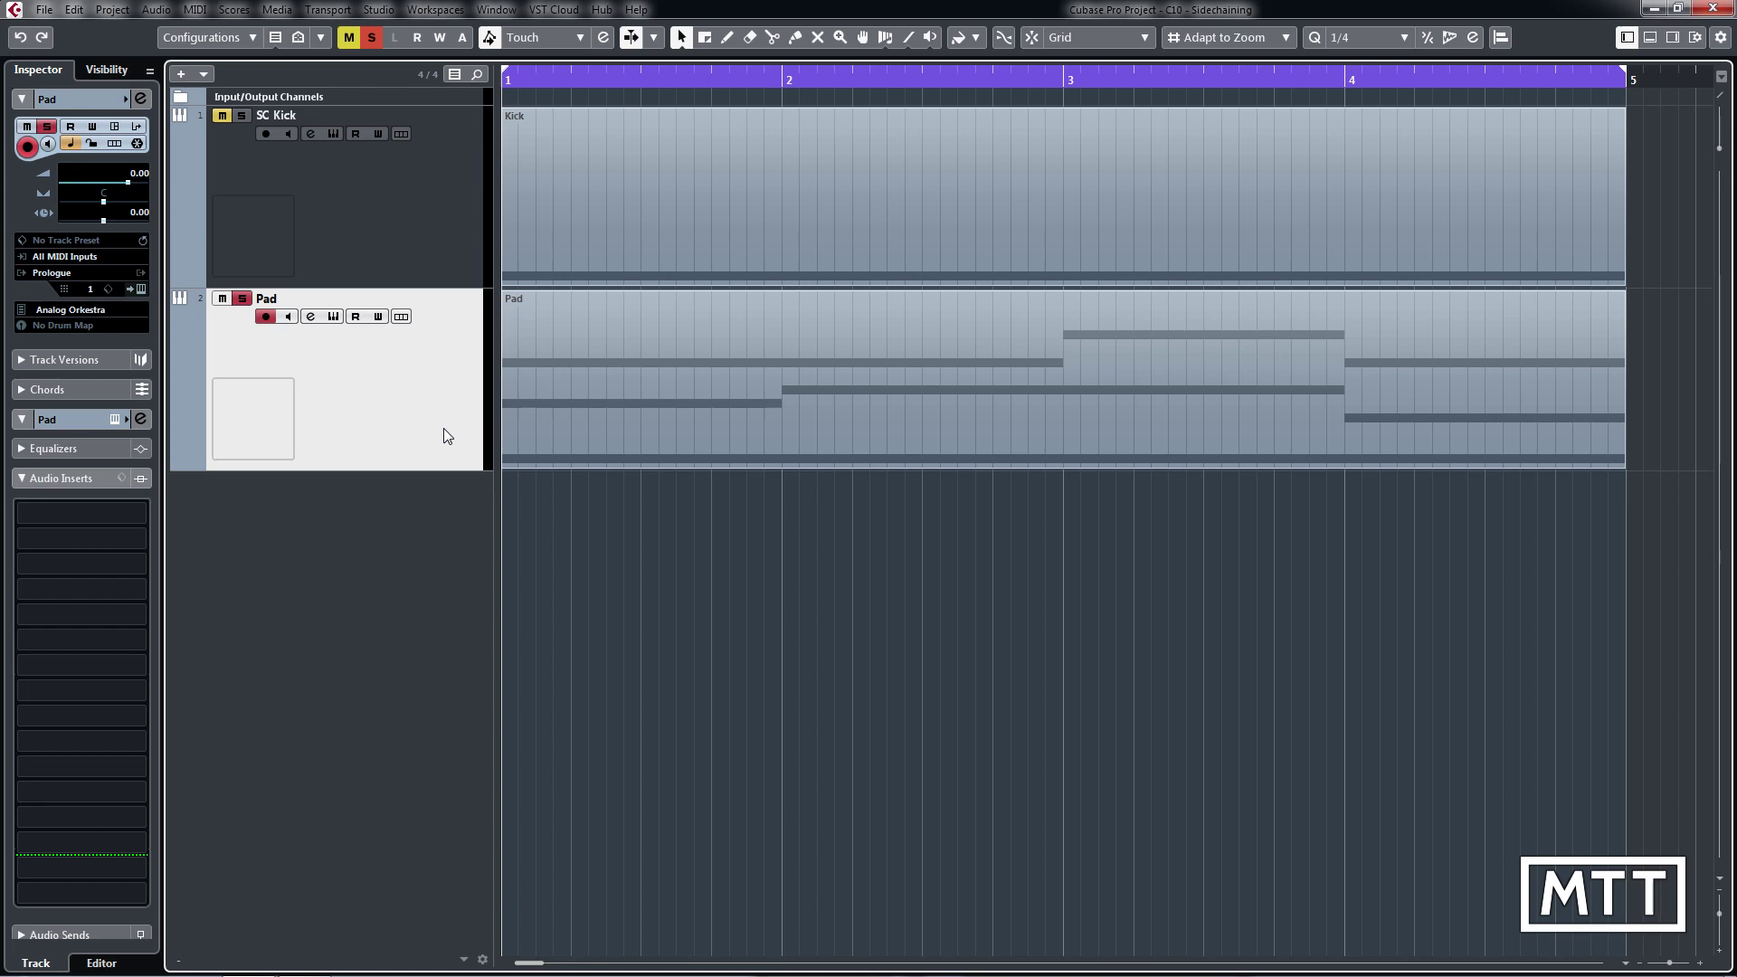
key(space)
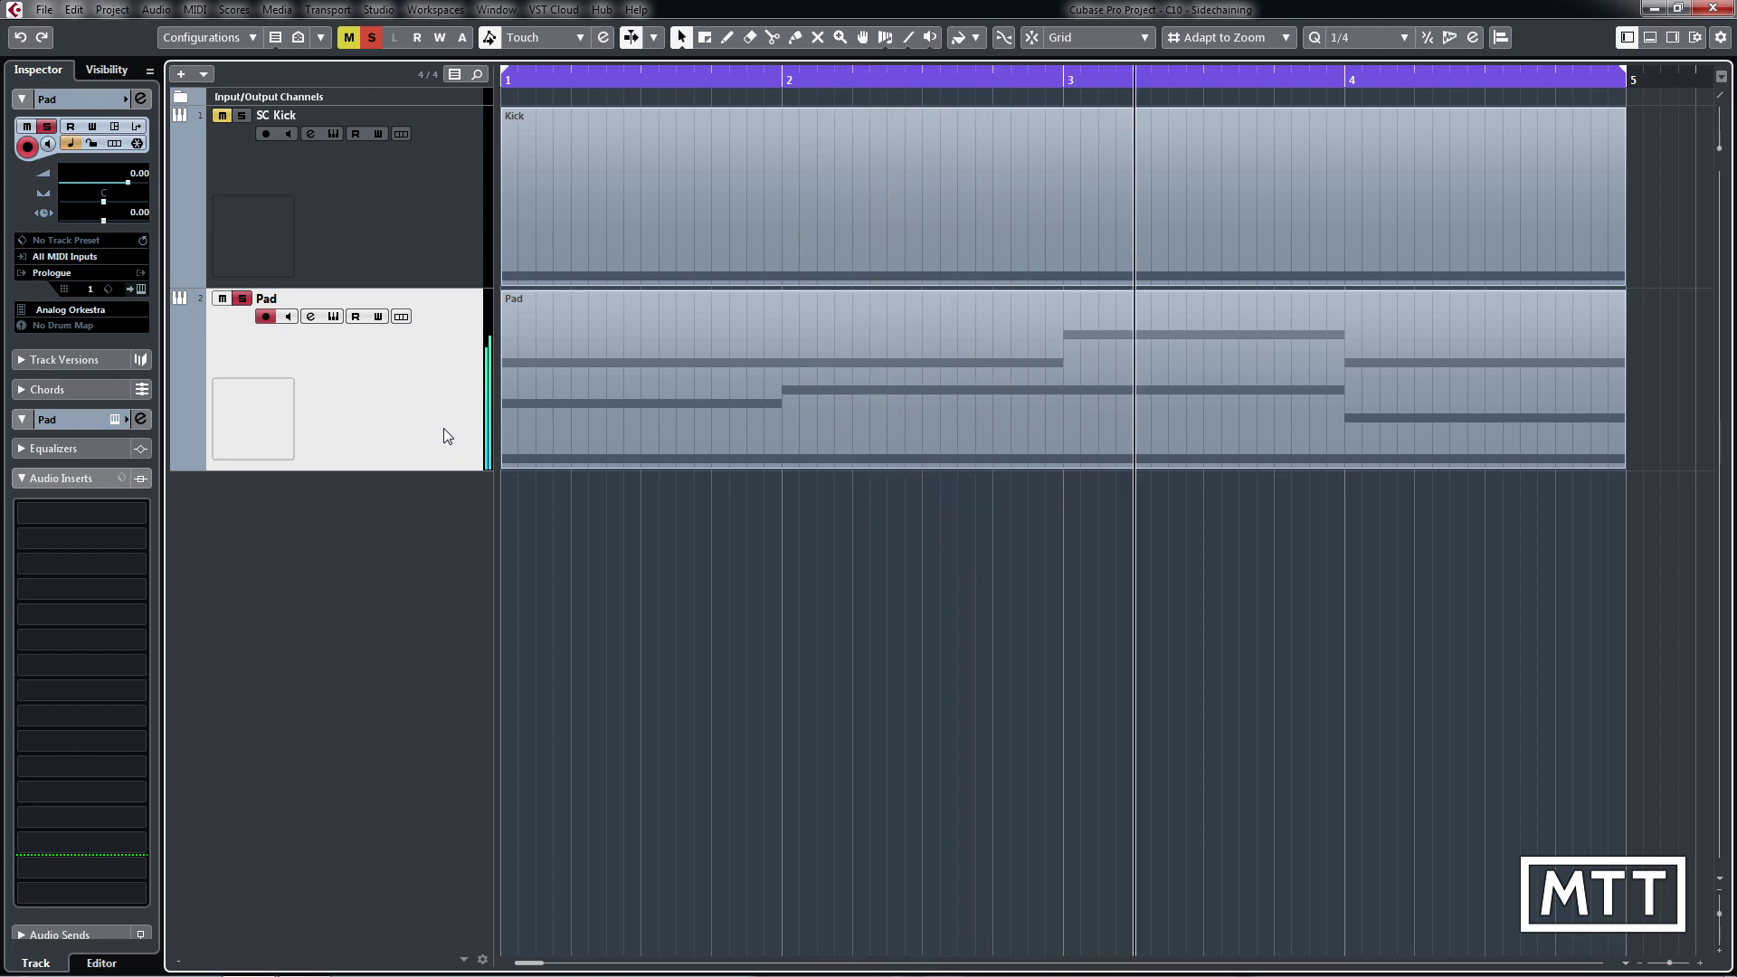
click(241, 301)
click(339, 220)
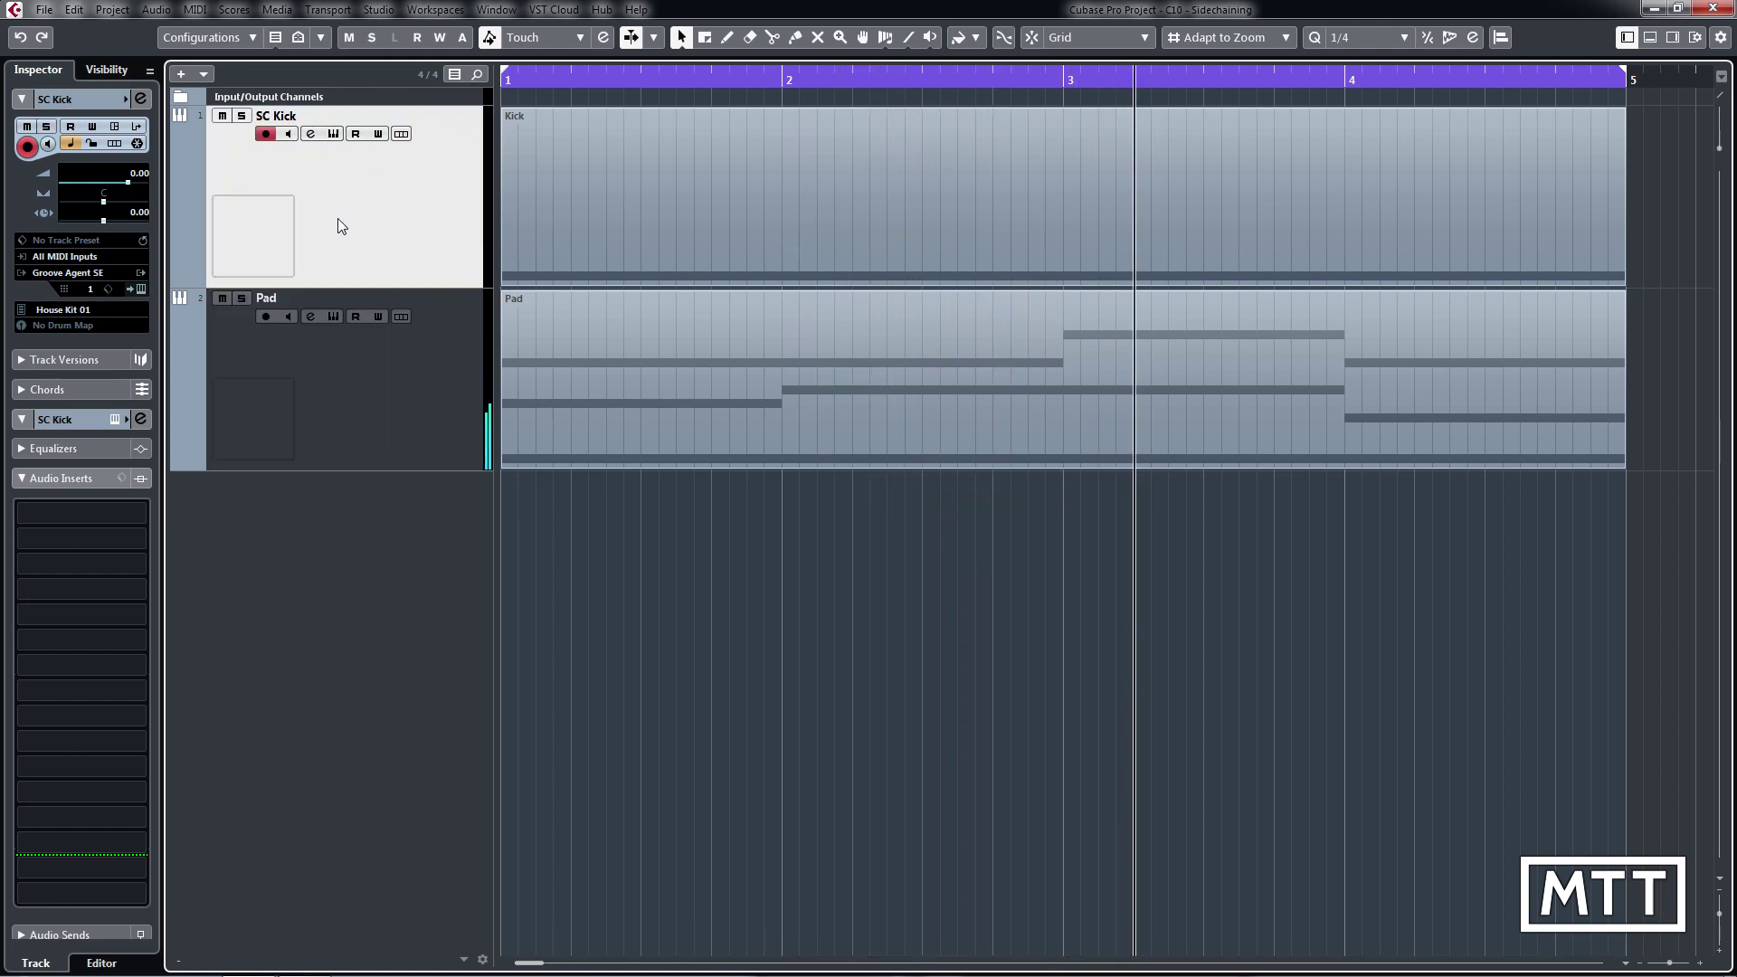
key(s)
key(space)
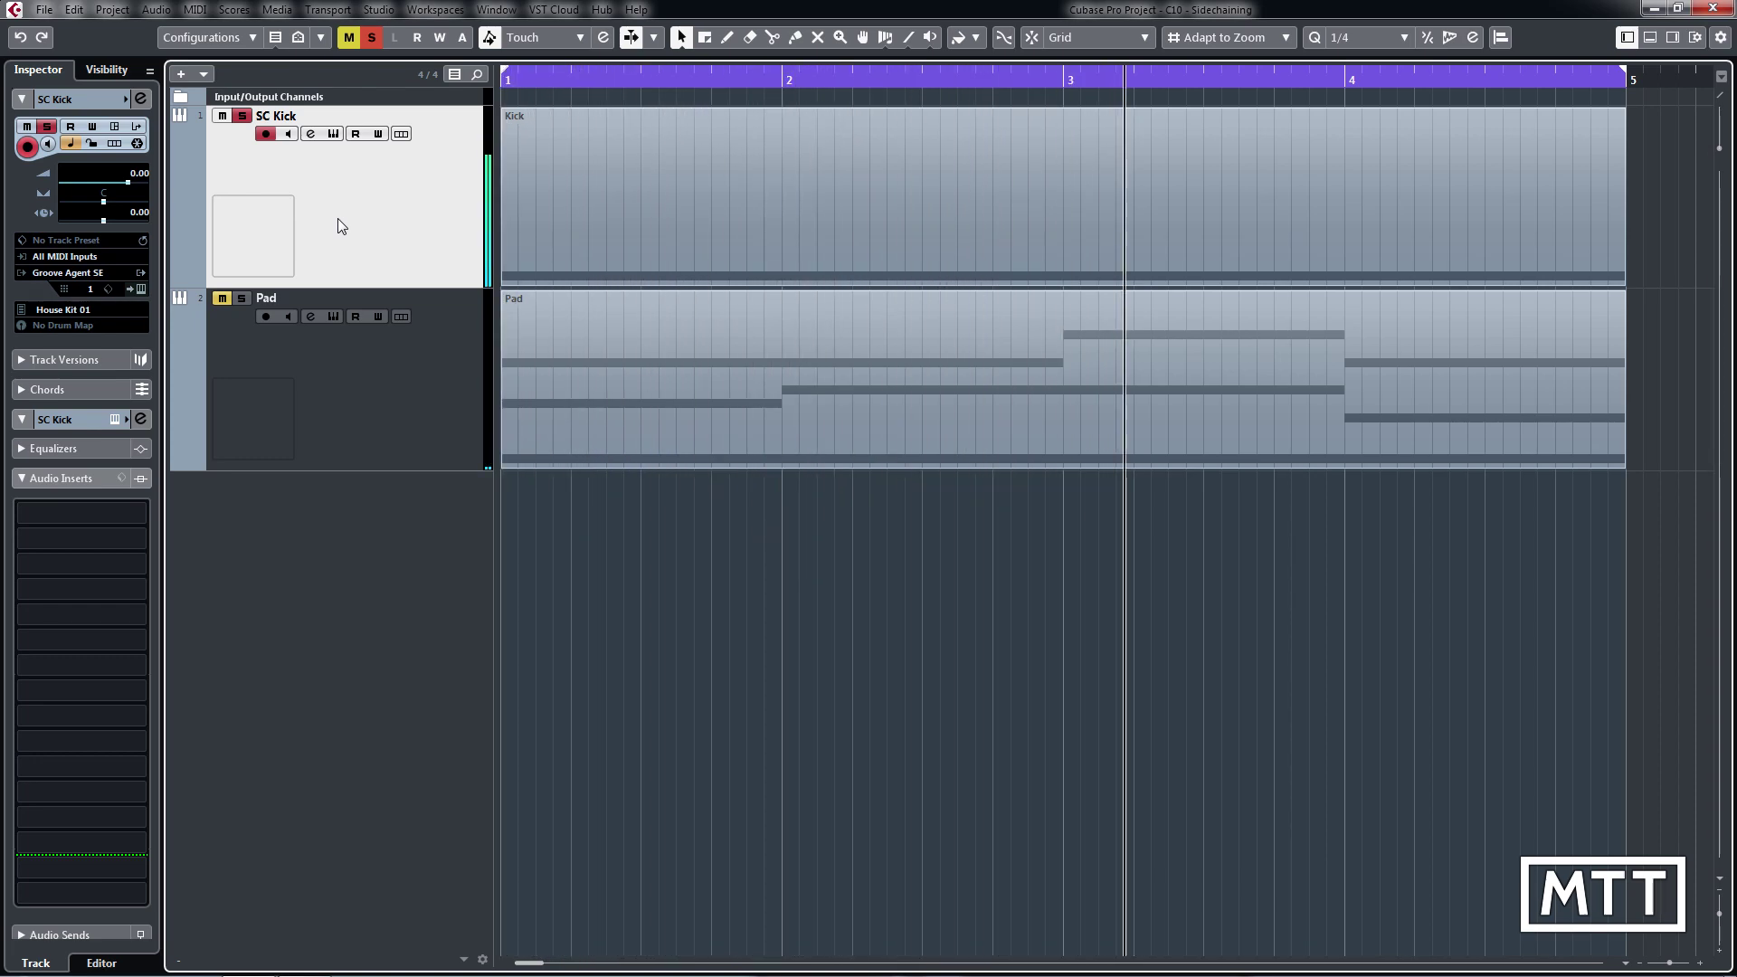
Clear the SC Kick solo, reselect the Pad track, and return the playhead to bar 1
key(s)
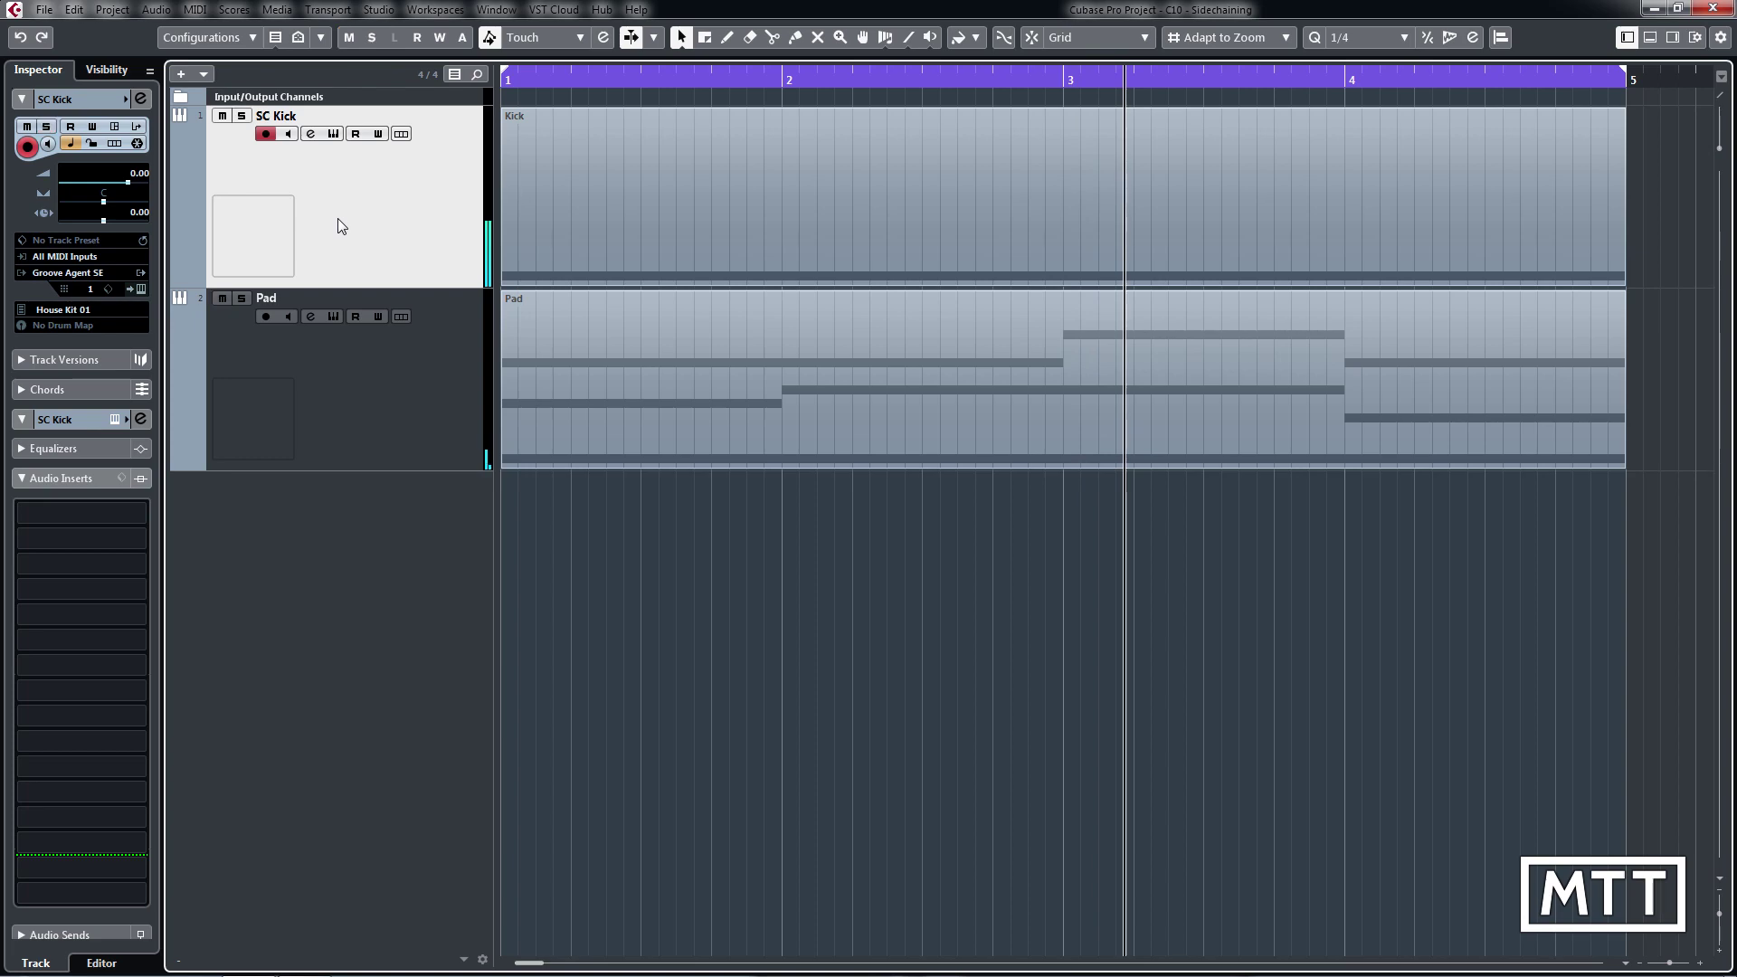
click(388, 419)
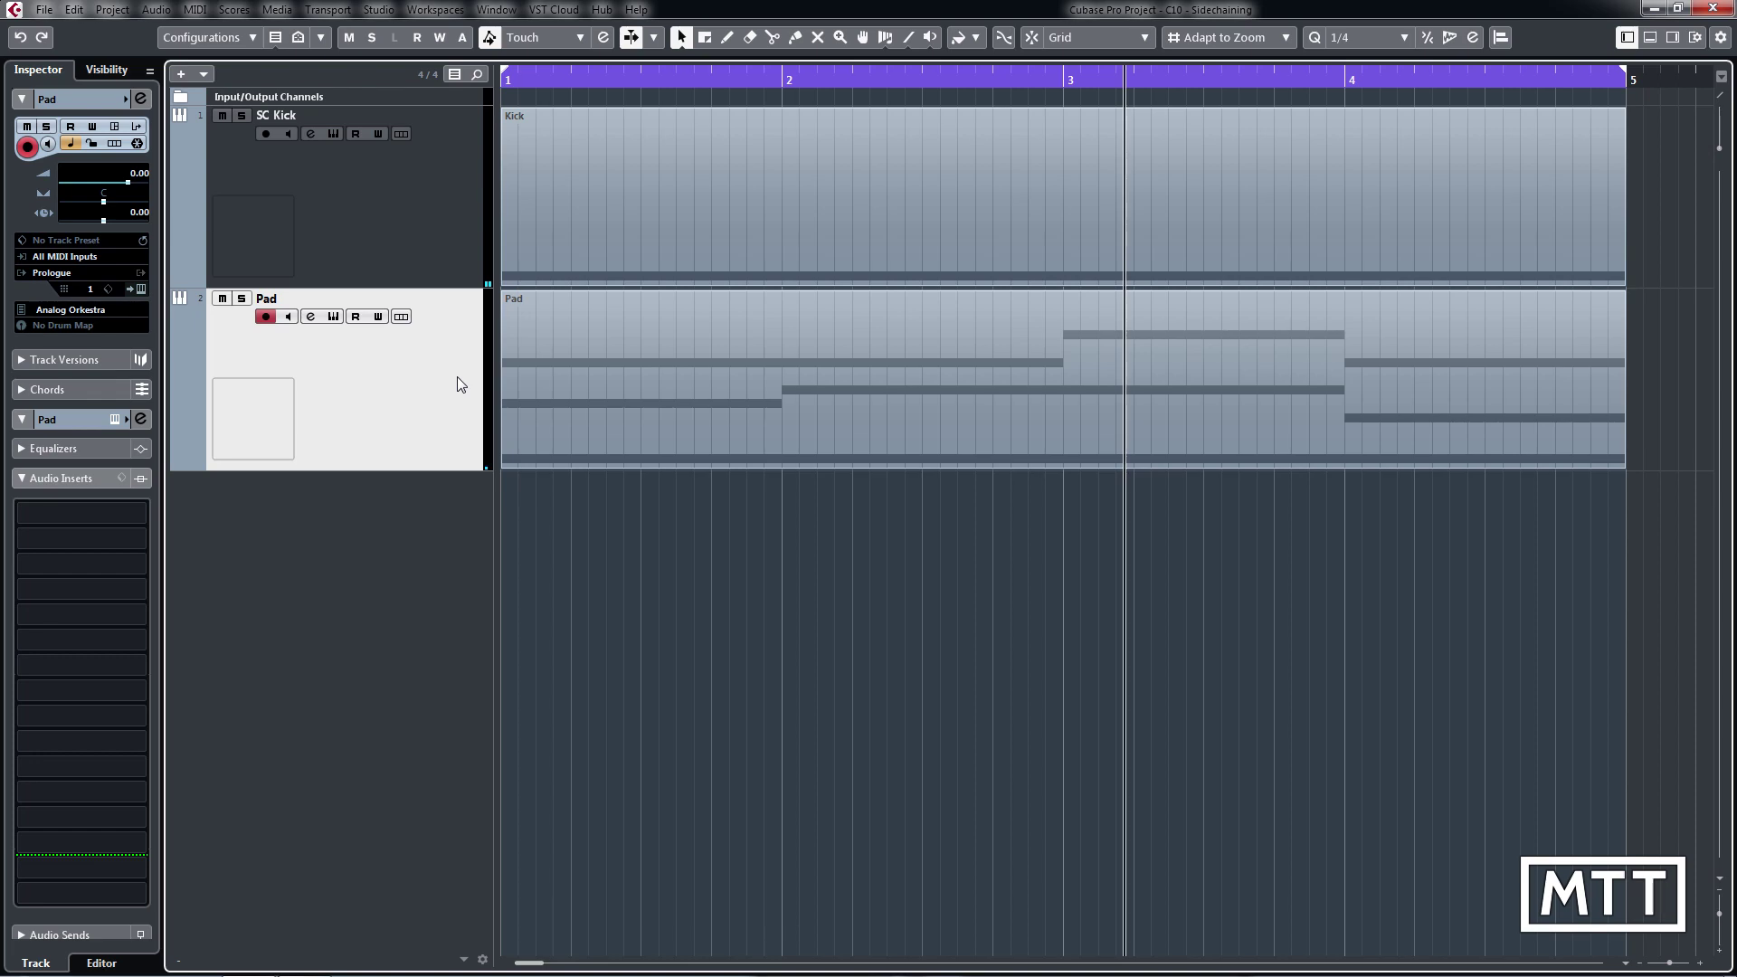
key(space)
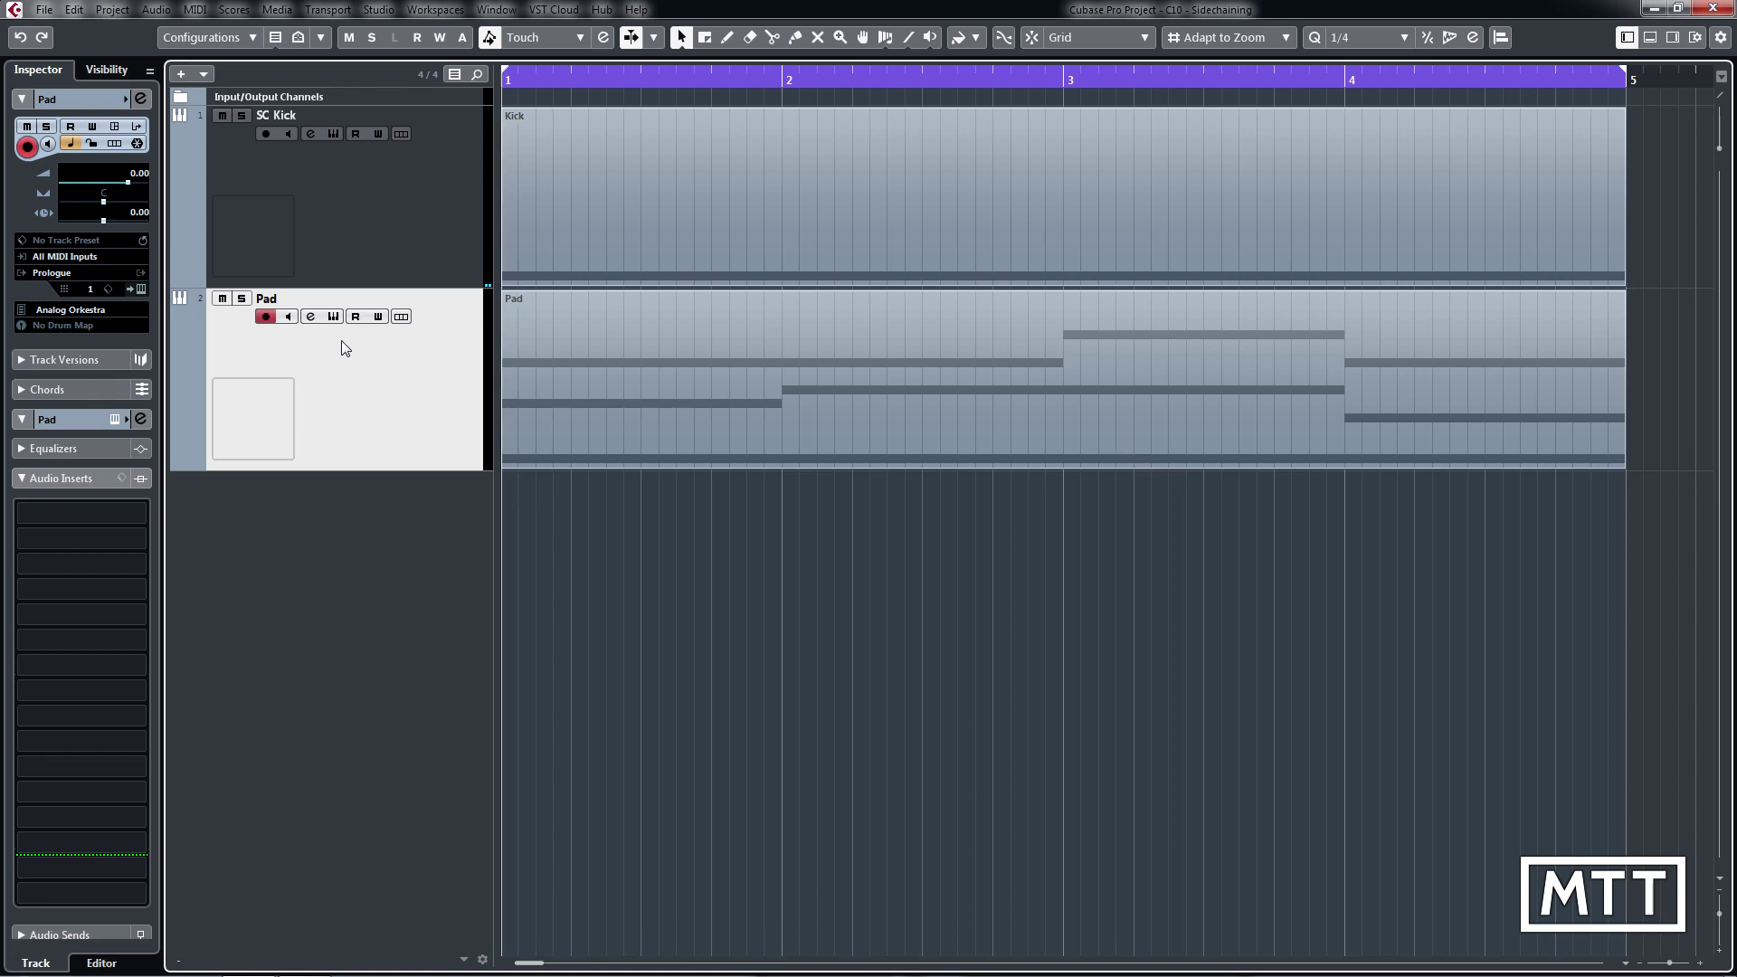
Load Compressor onto Pad's first insert slot via a 'comp' search and enable its side-chain input
click(149, 510)
click(138, 513)
text(comp)
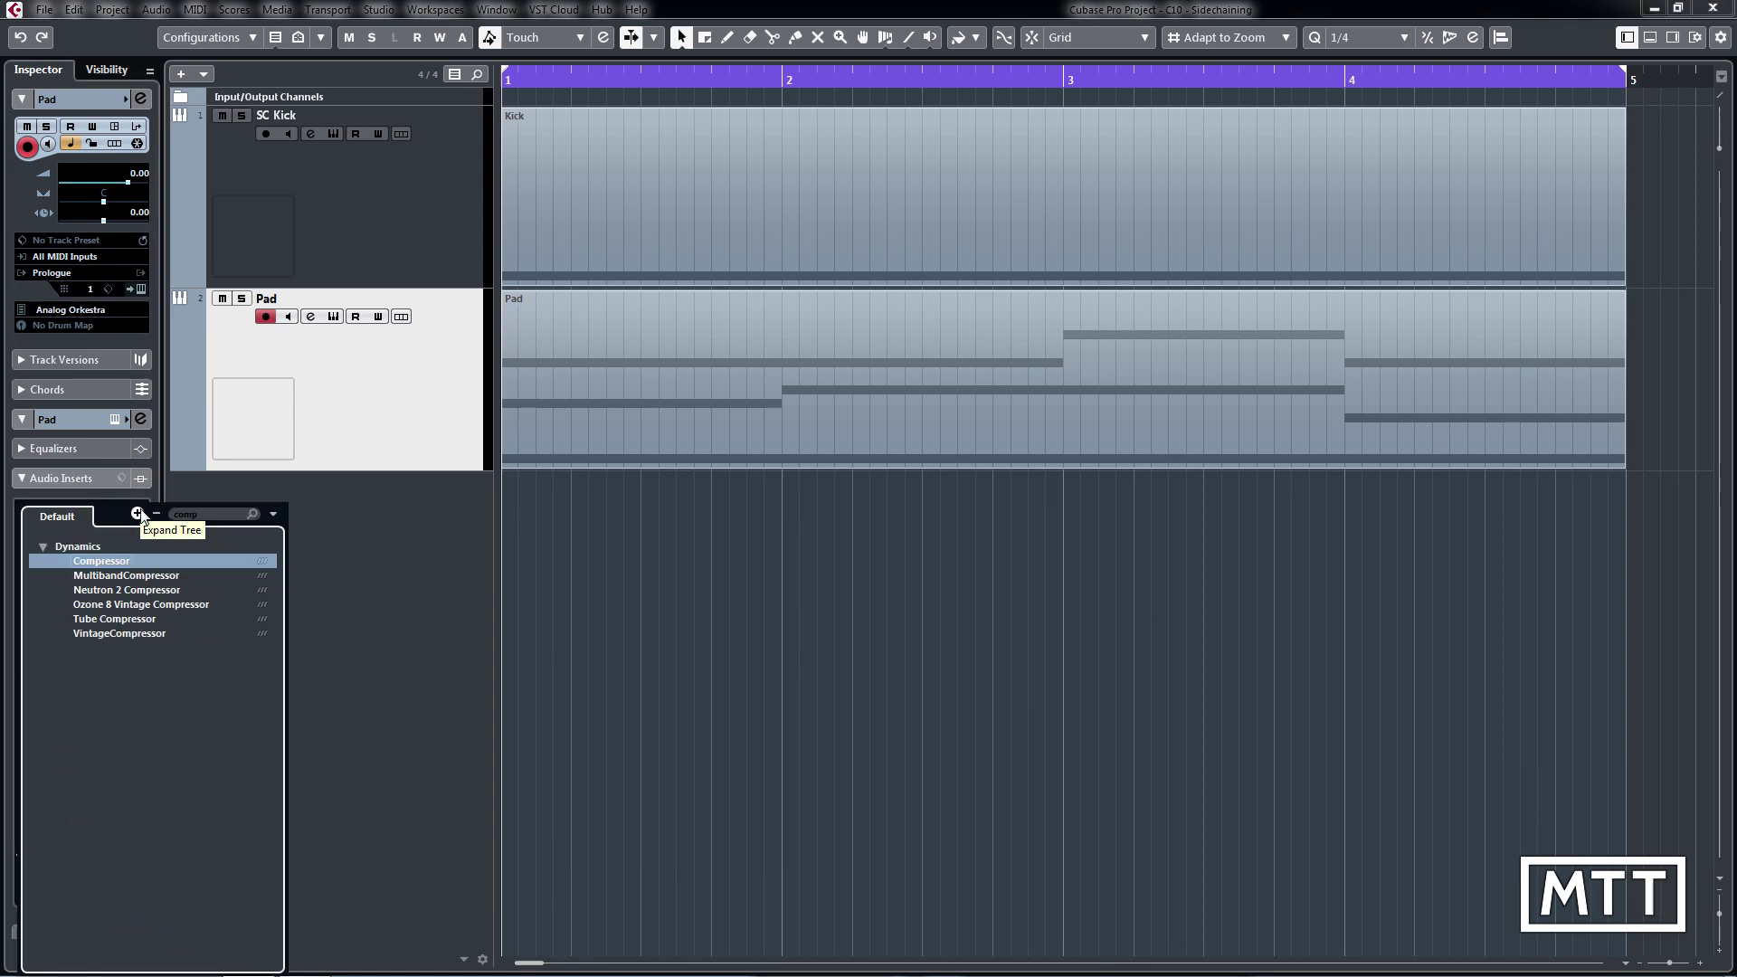
key(Return)
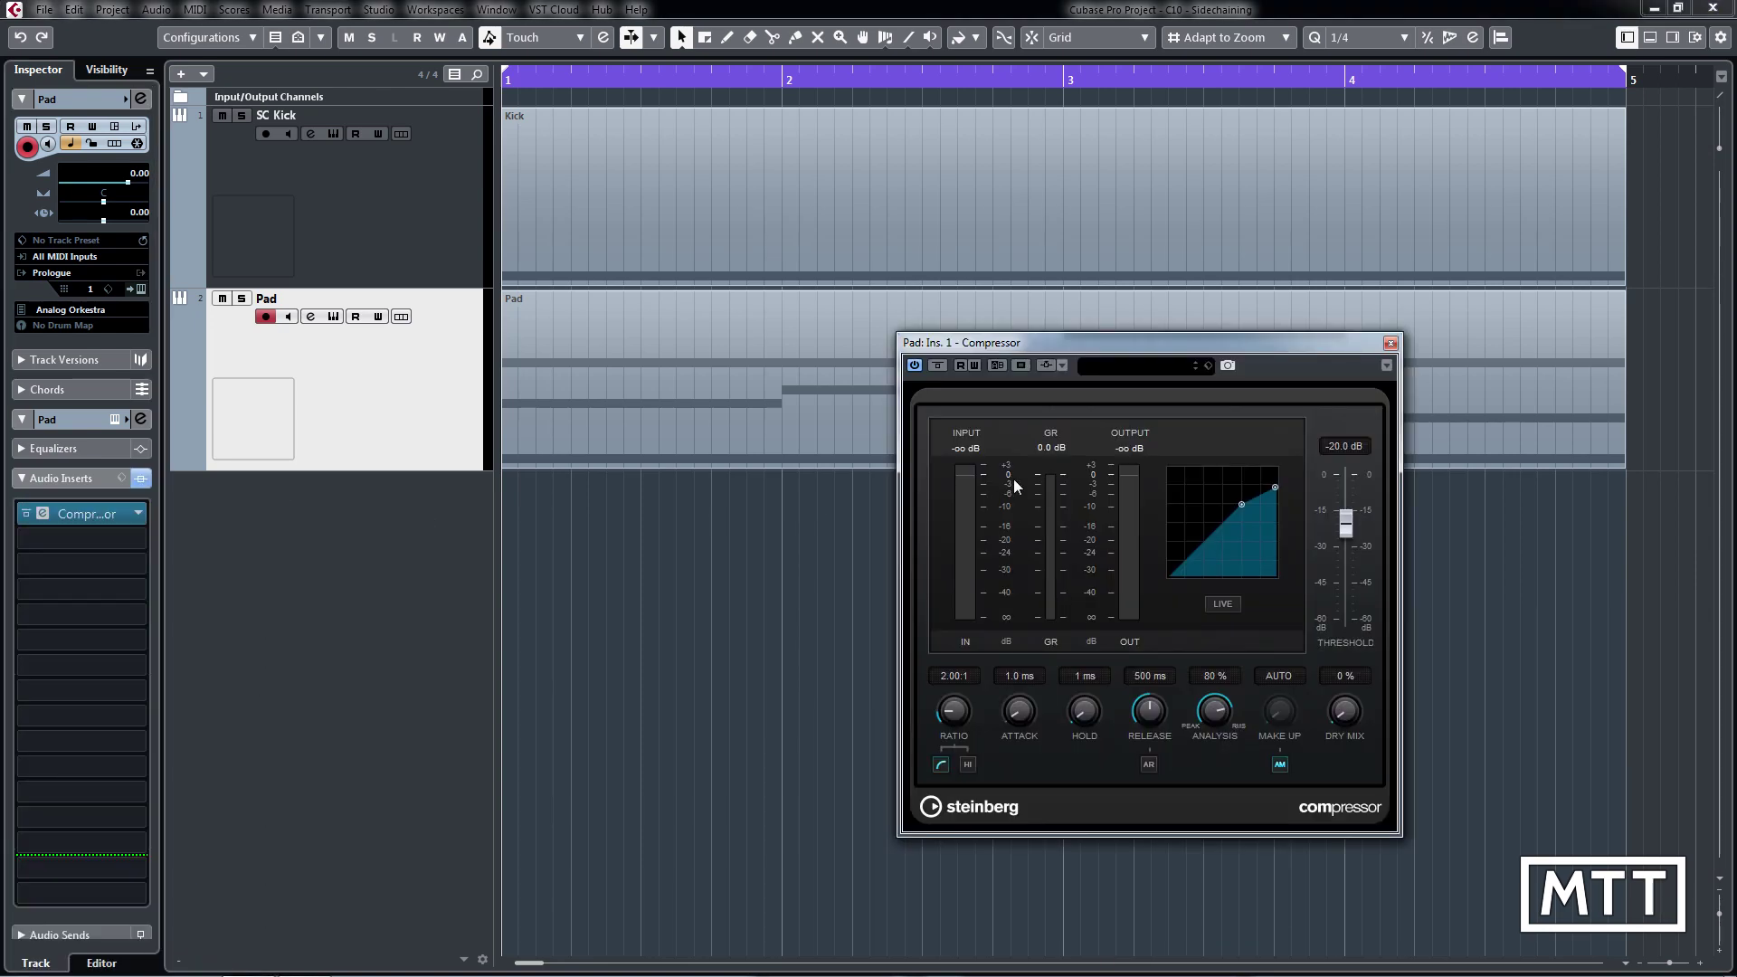
click(1048, 366)
click(391, 267)
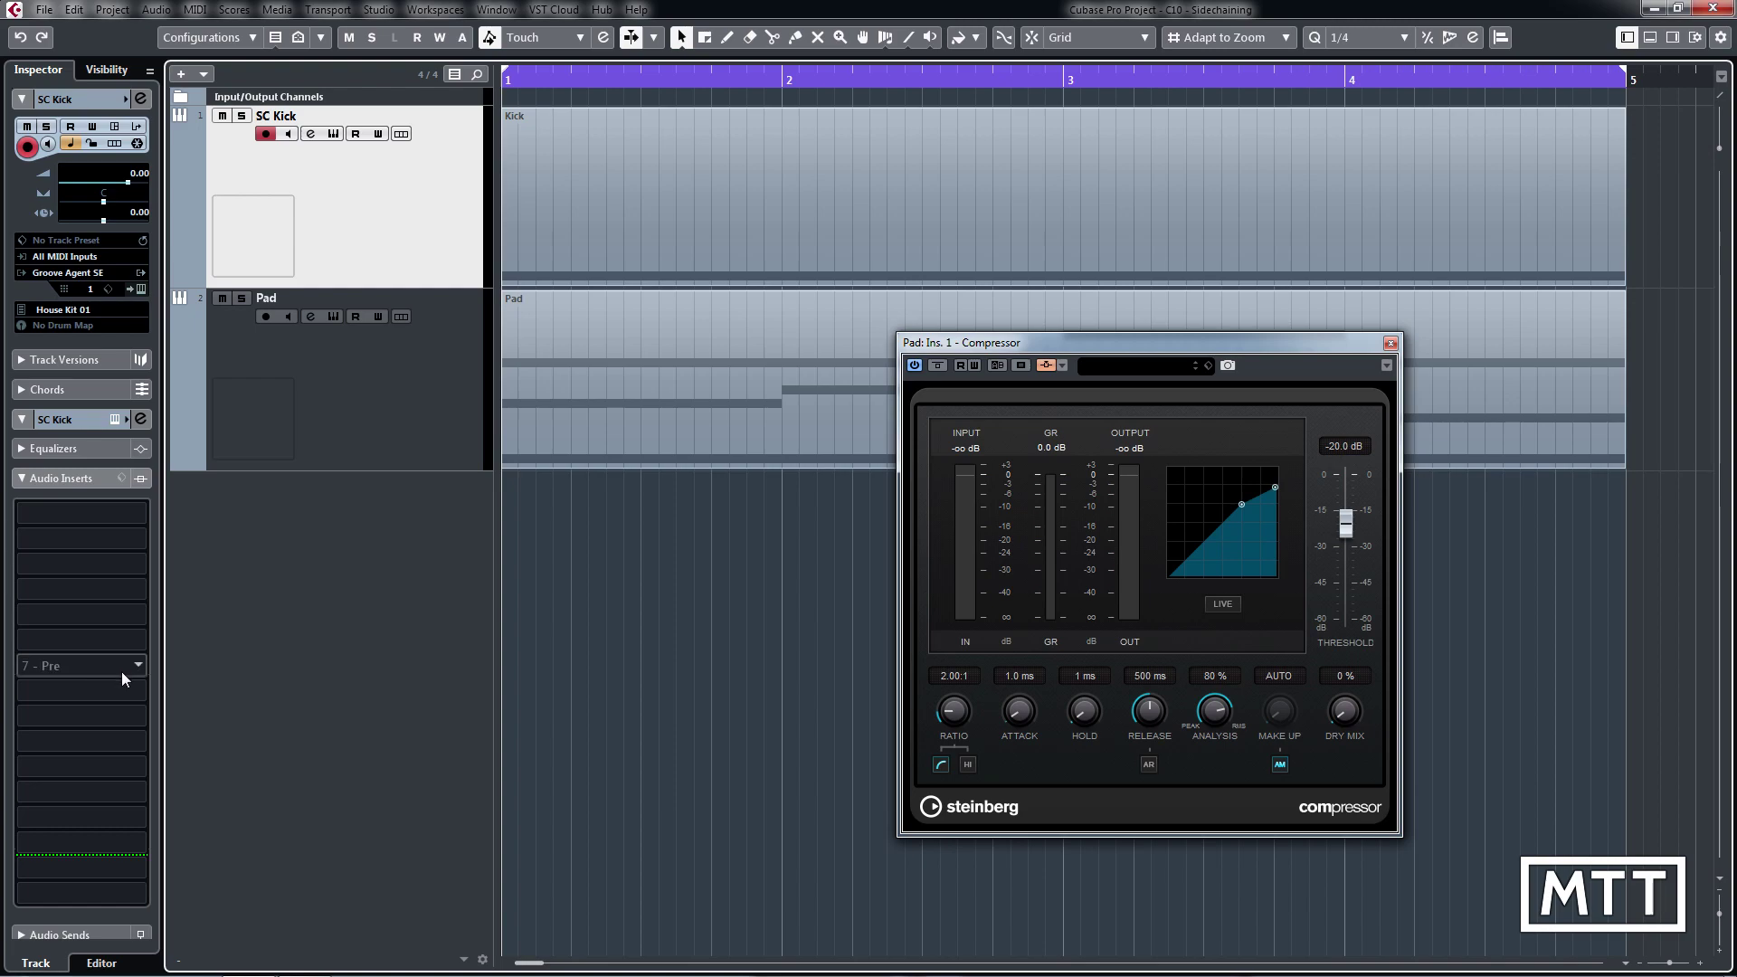
Collapse Audio Inserts, expand Audio Sends, check the first send's destination list without choosing, and reselect Pad
click(27, 478)
click(27, 508)
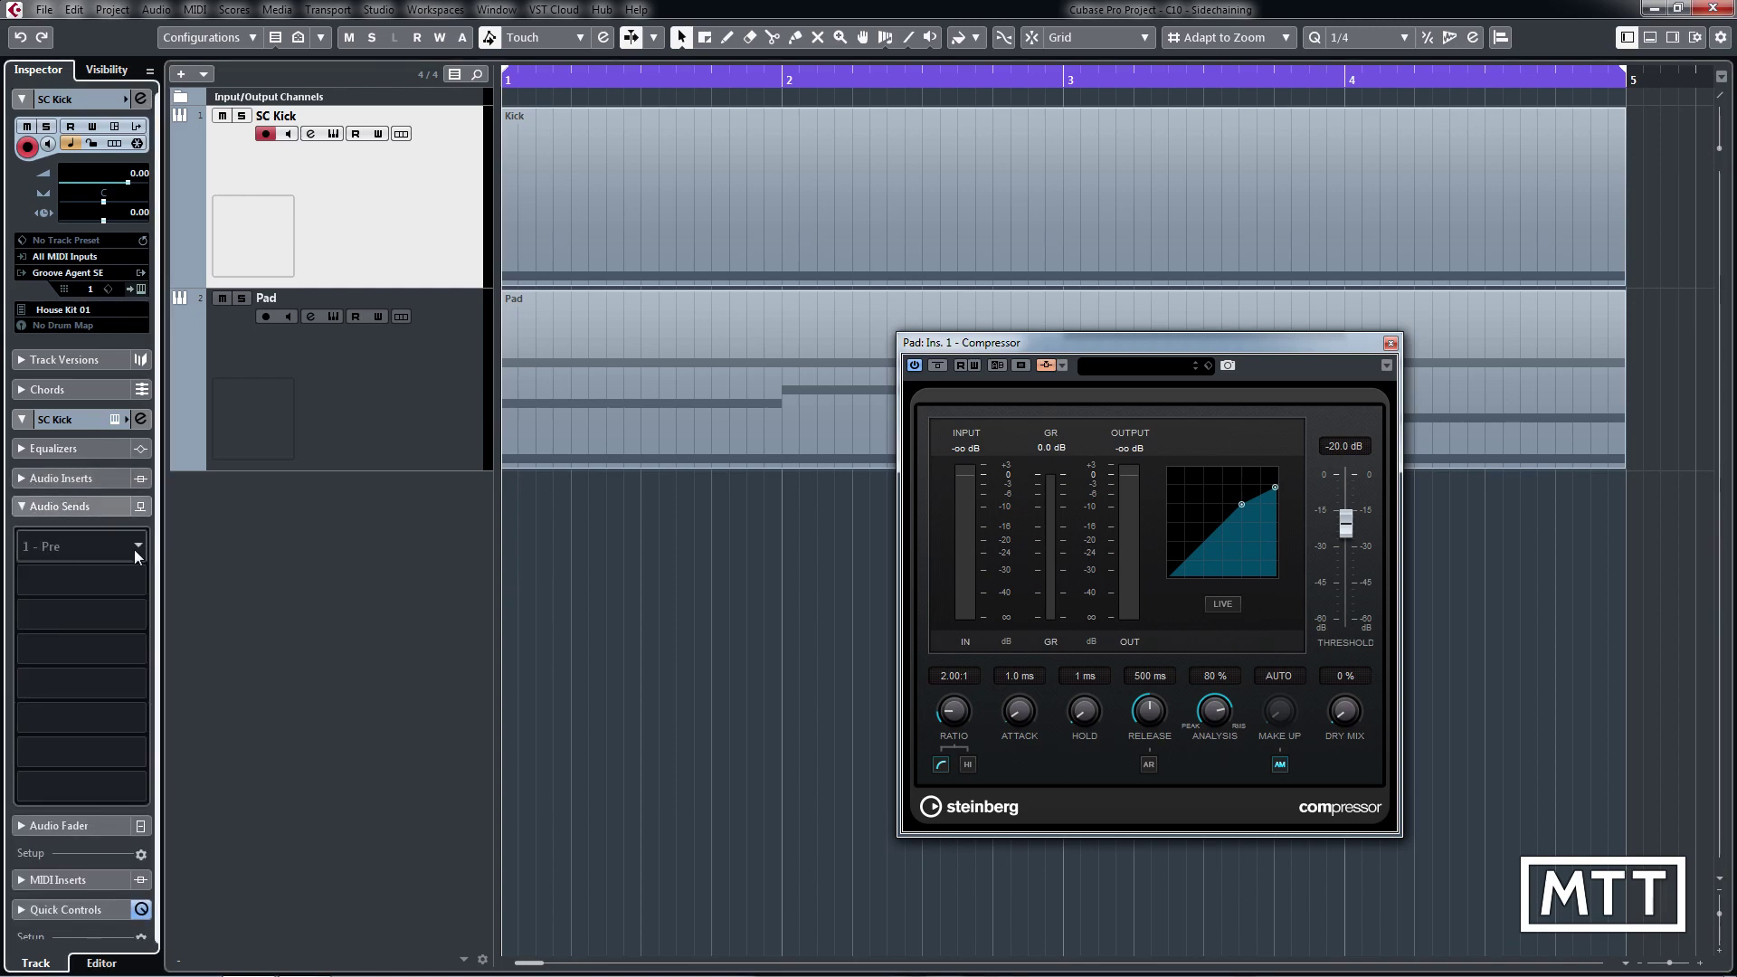
click(137, 546)
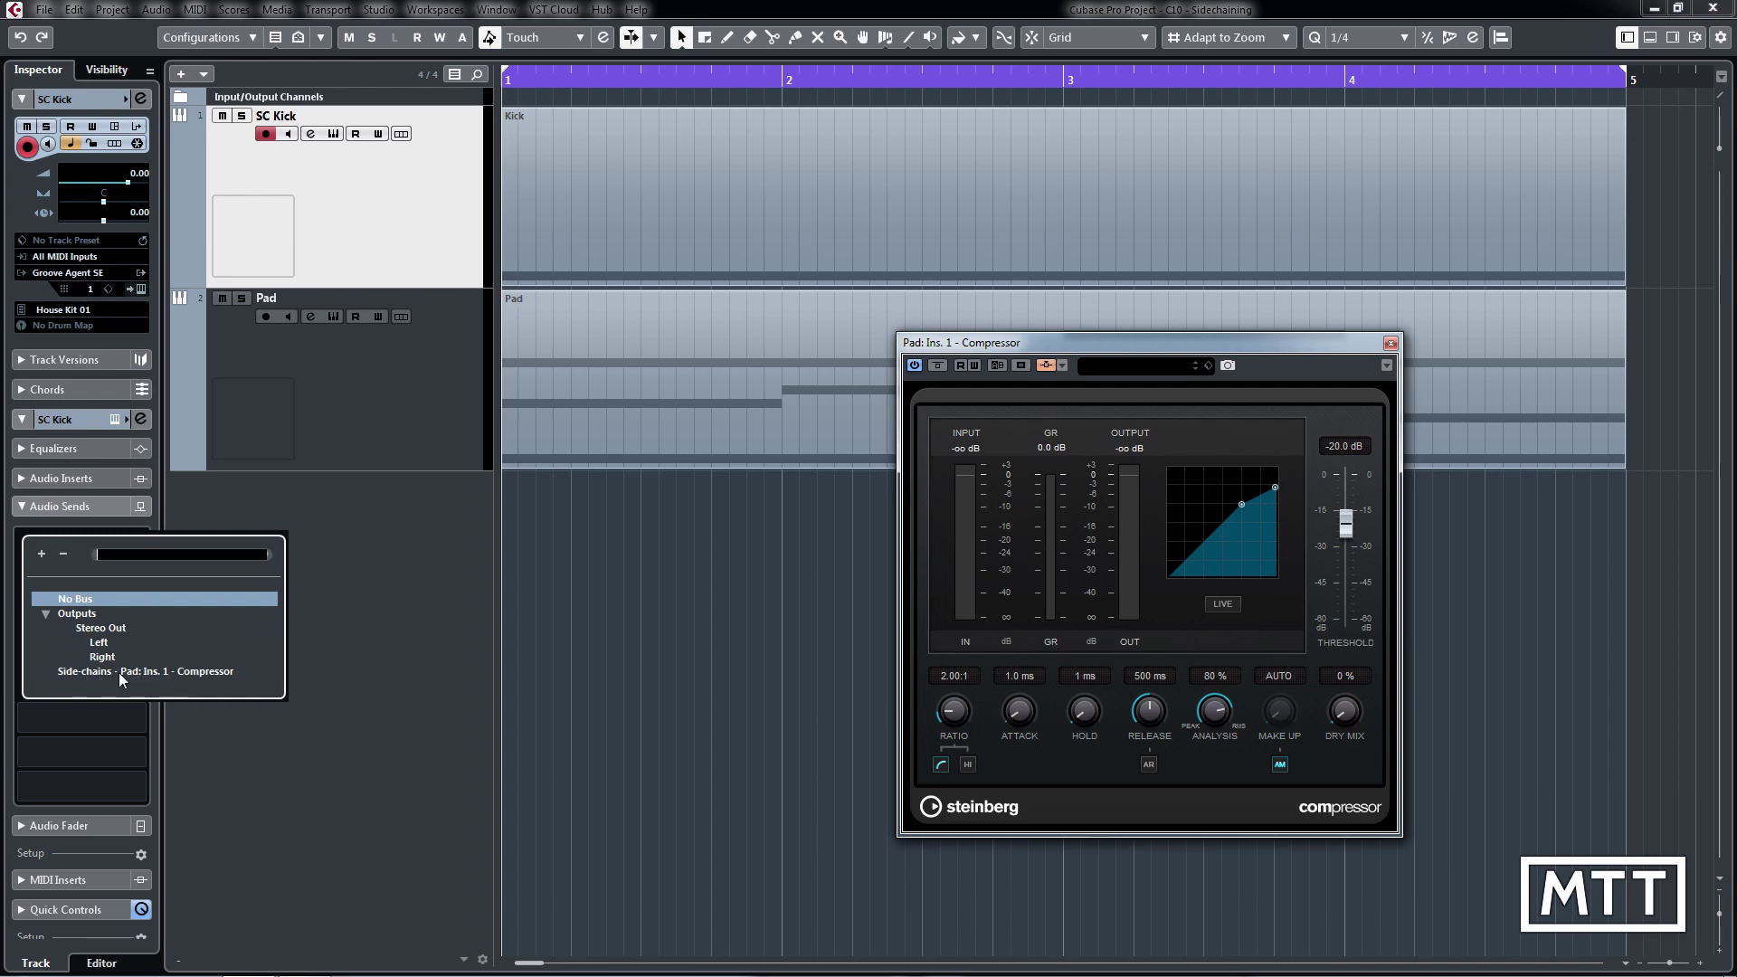
click(407, 630)
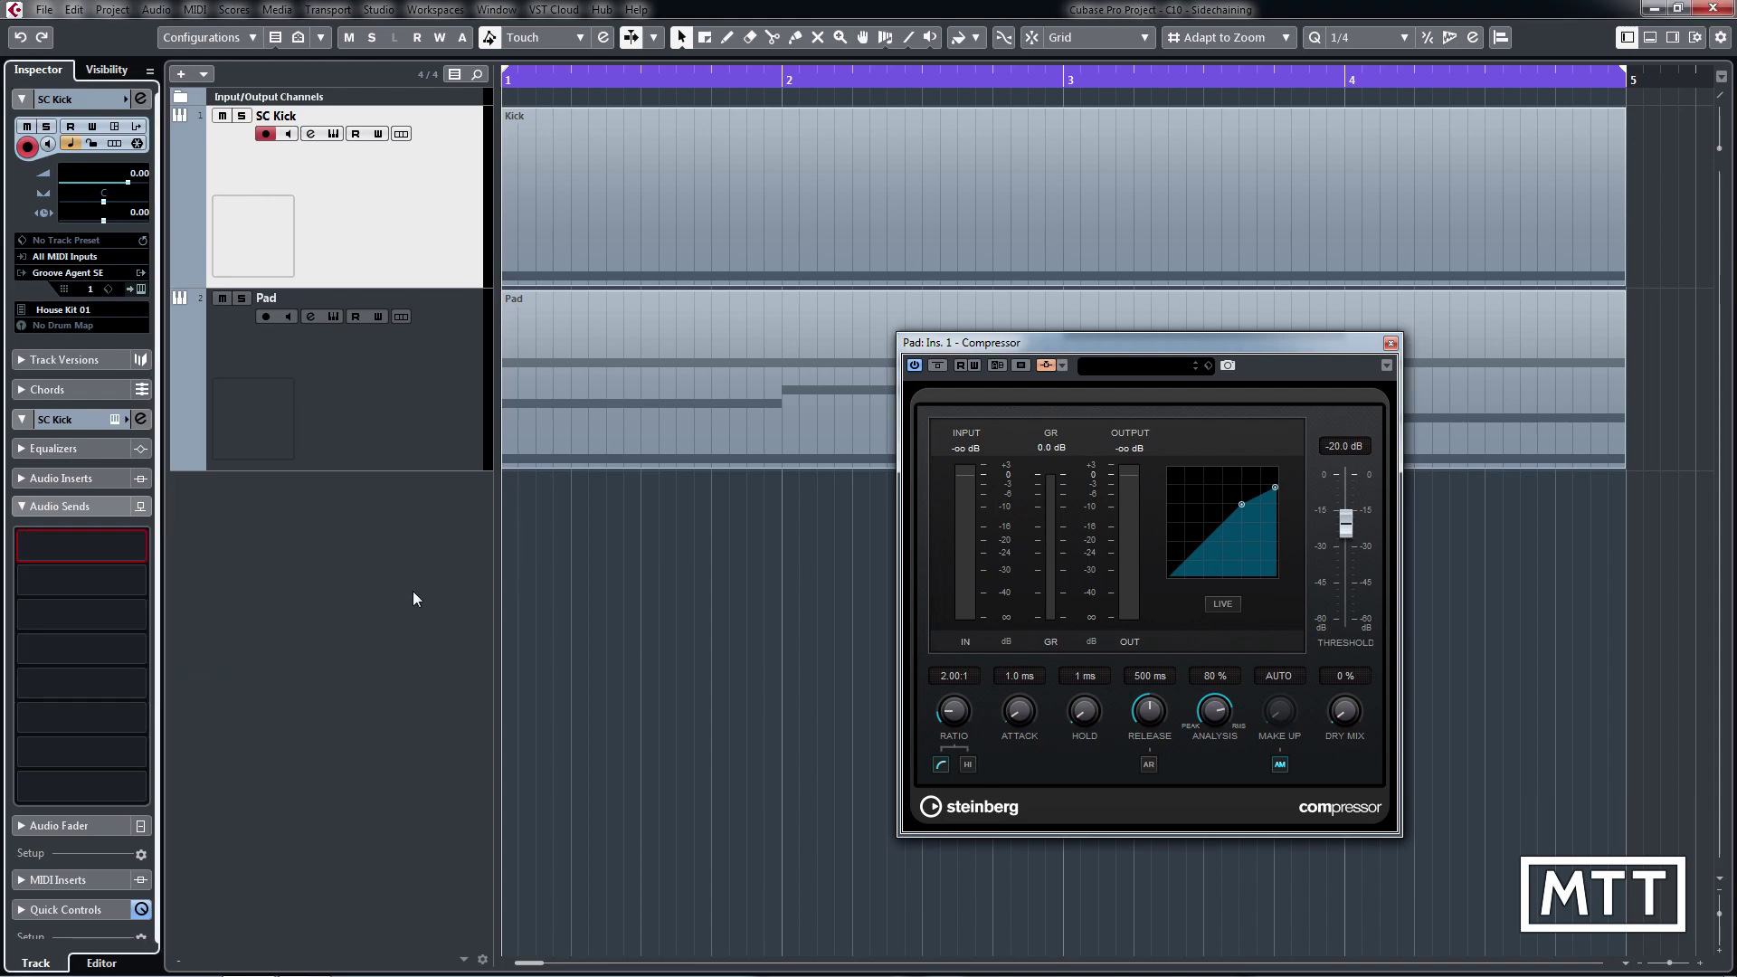
click(478, 413)
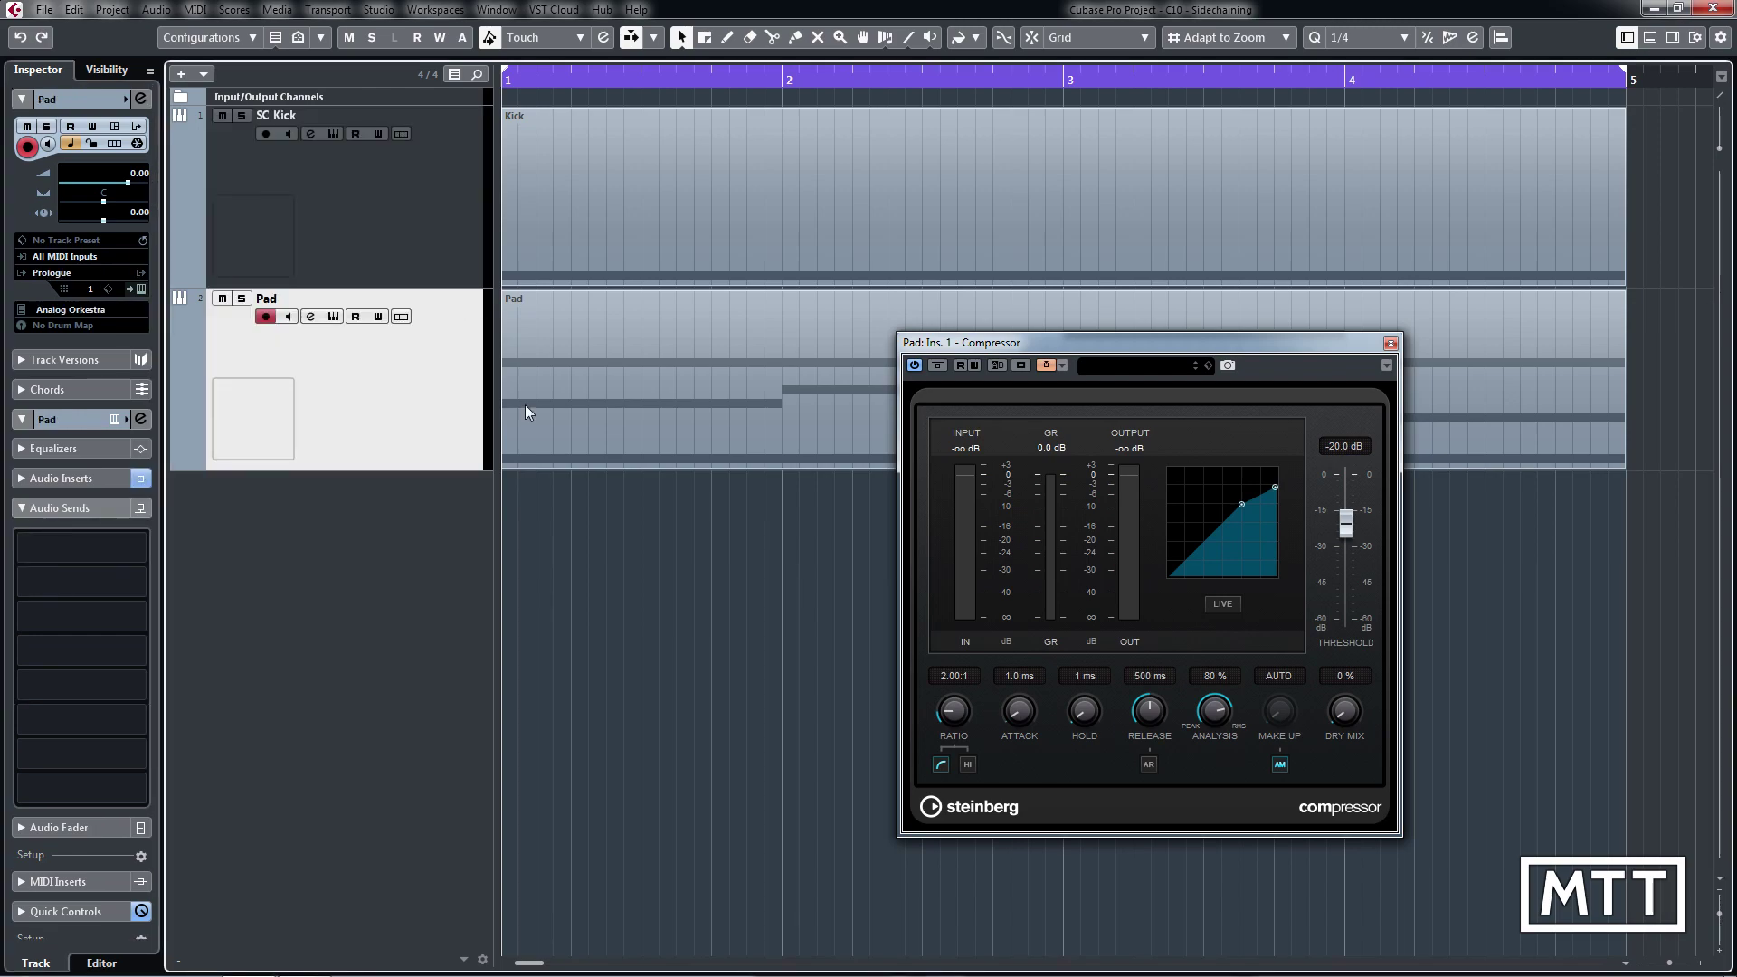
Add SC Kick as a side-chain input source for the Pad Compressor, then close the panel
click(1063, 366)
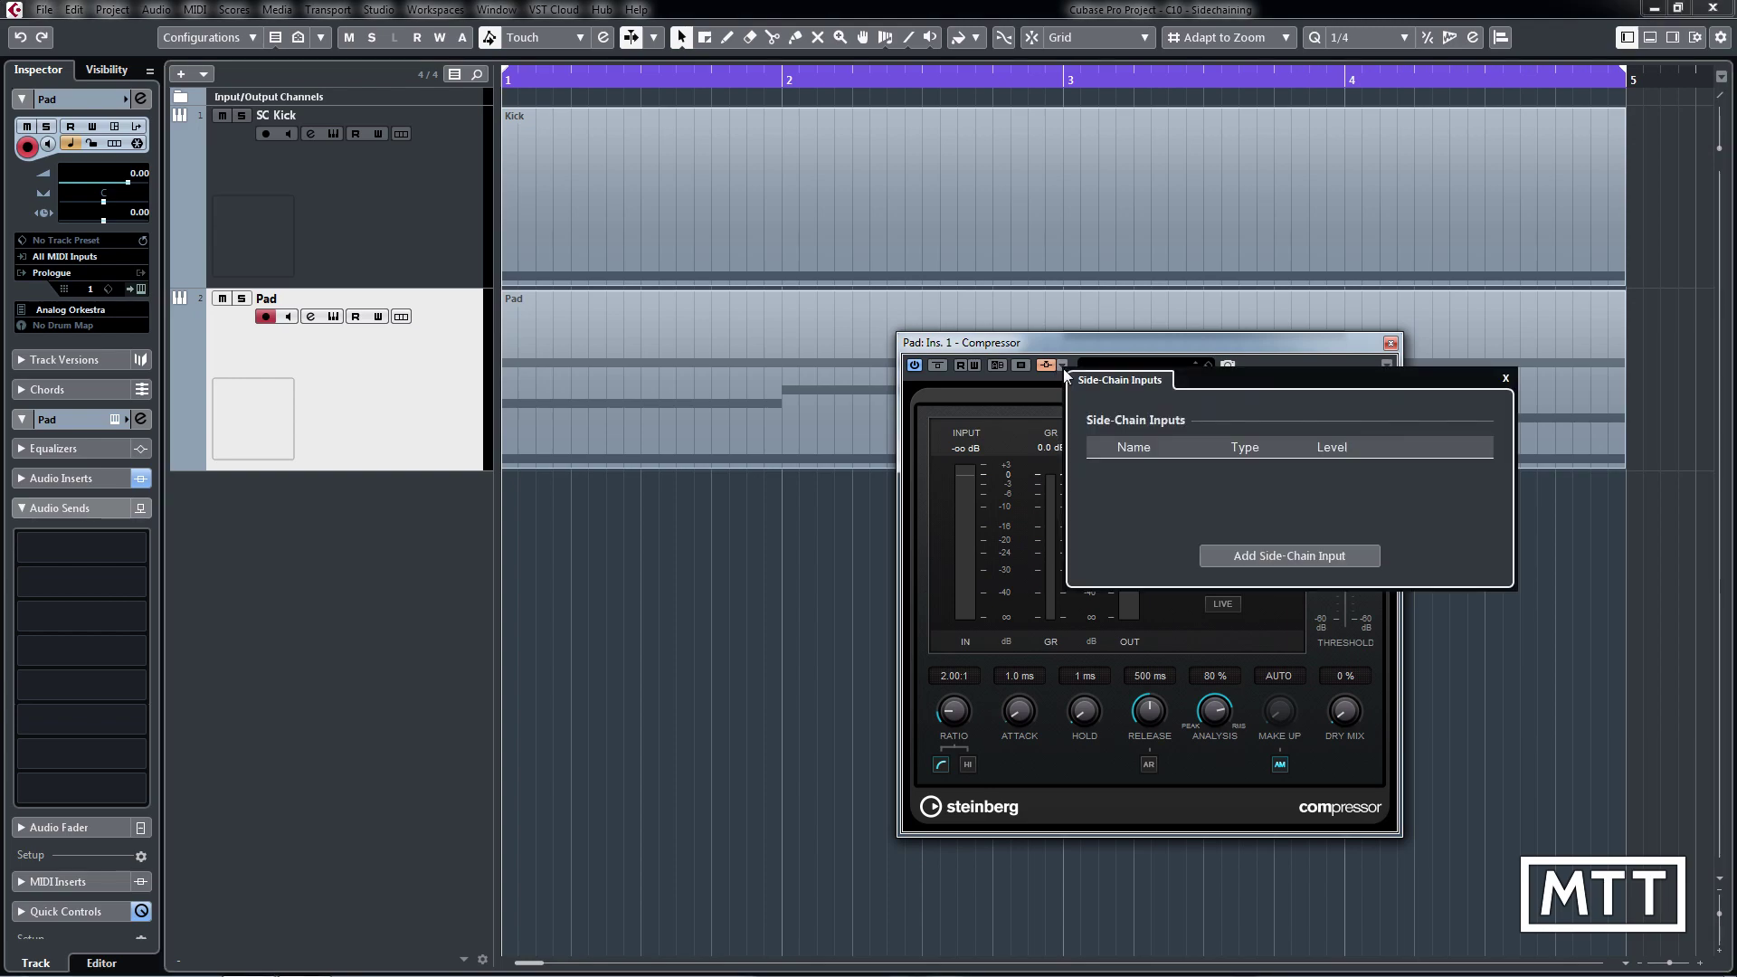
click(1281, 554)
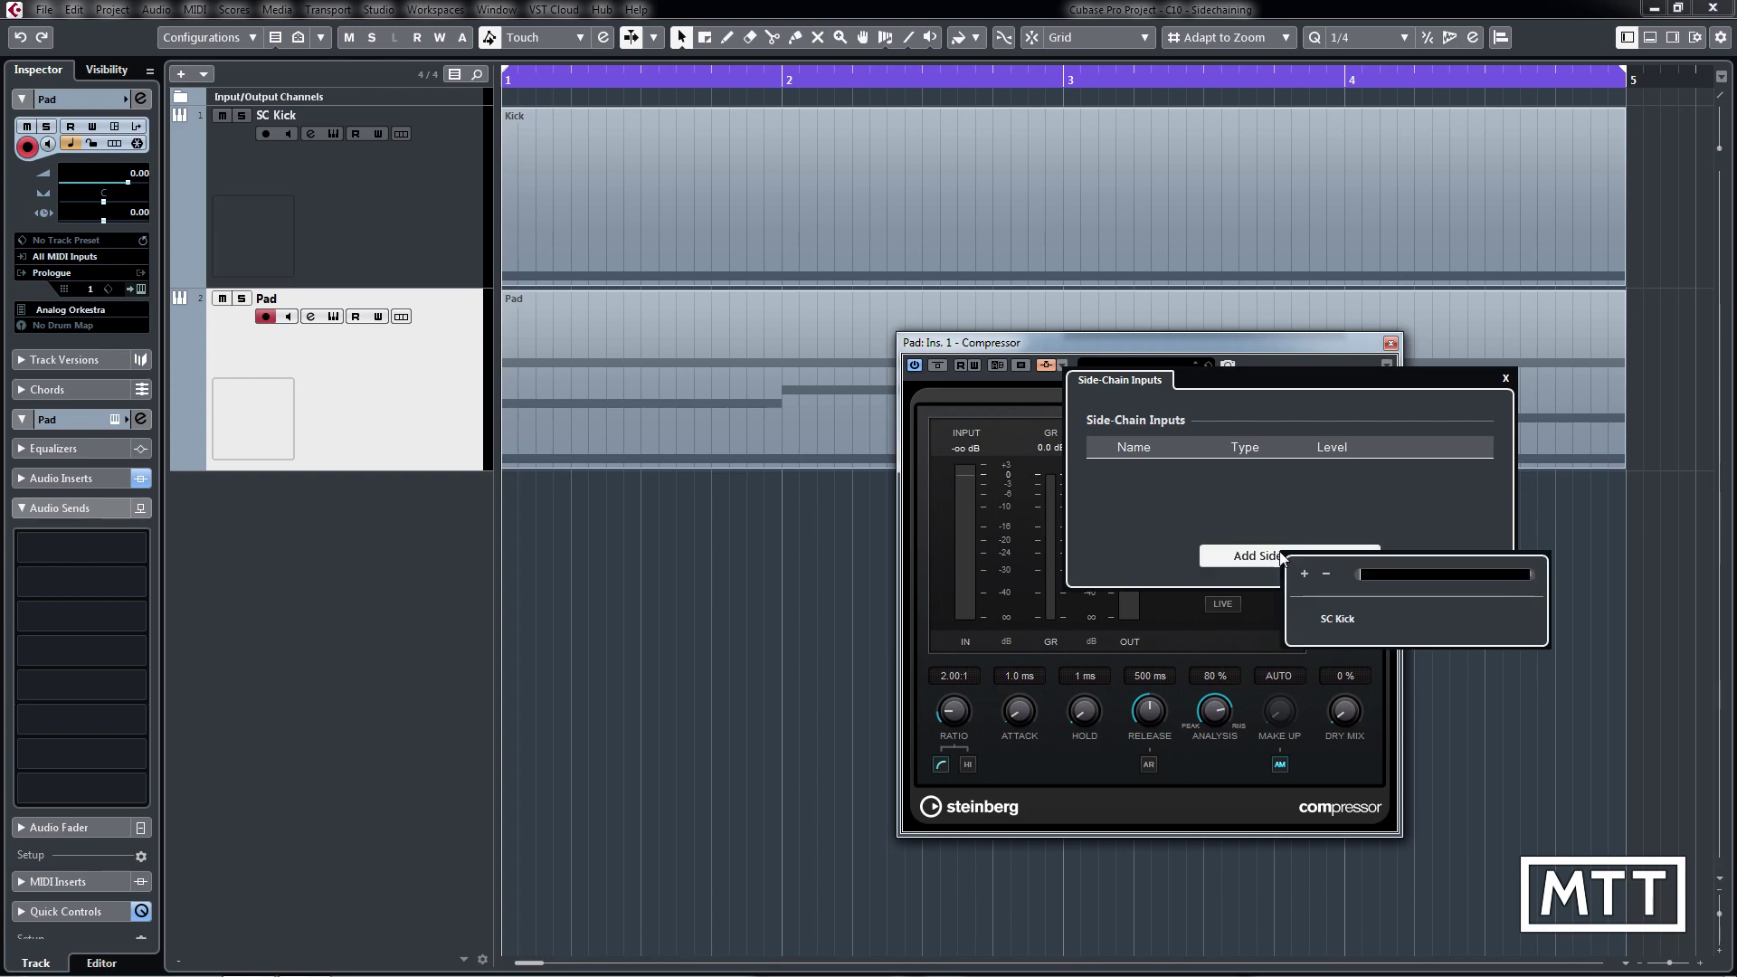
click(1335, 619)
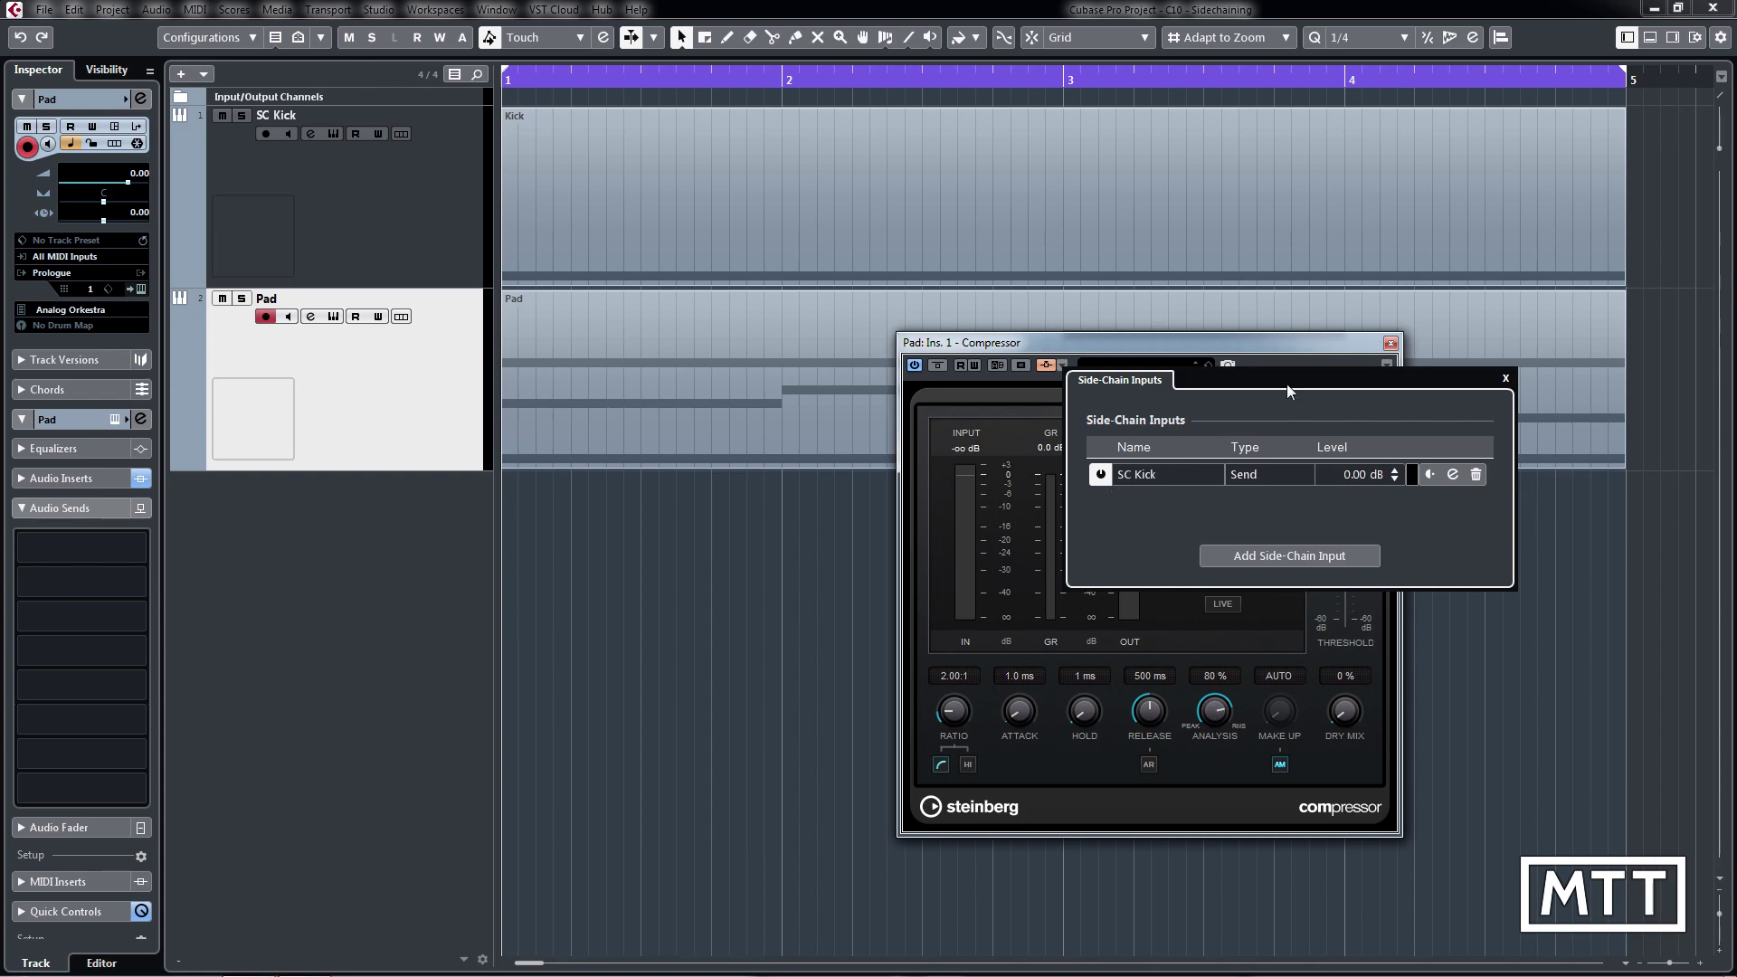
click(1311, 340)
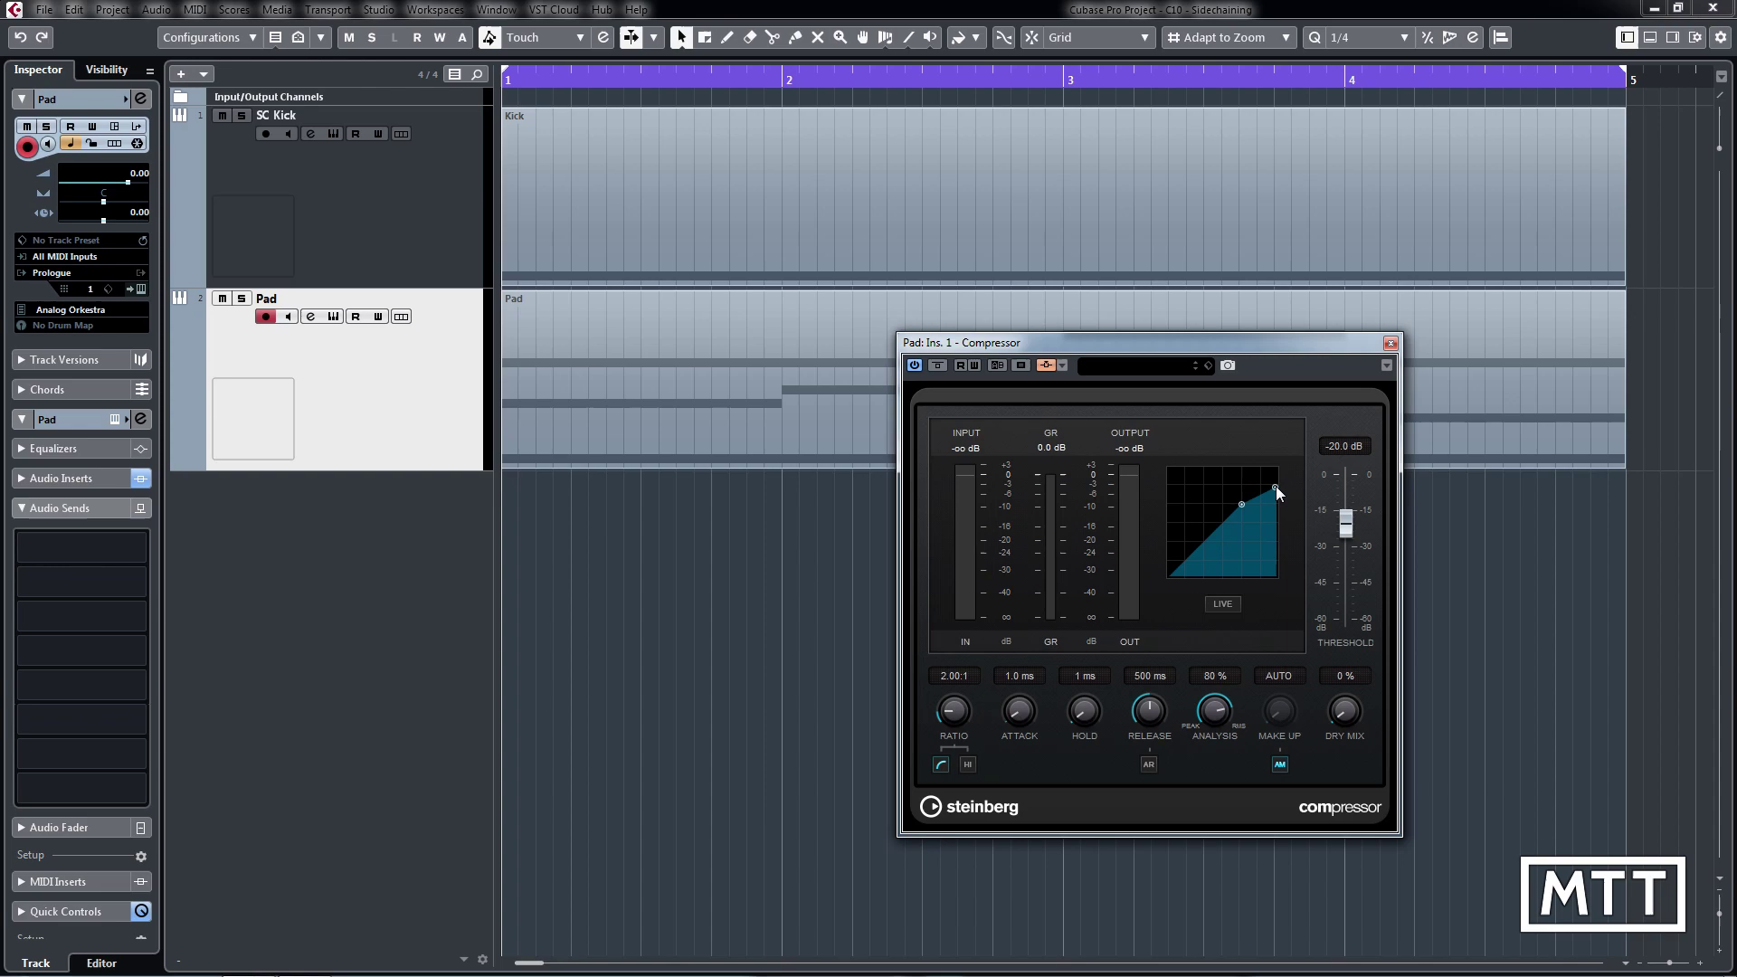
Raise the Pad Compressor ratio to 8.00:1, play it back, then select the SC Kick track
drag(1276, 487, 1236, 530)
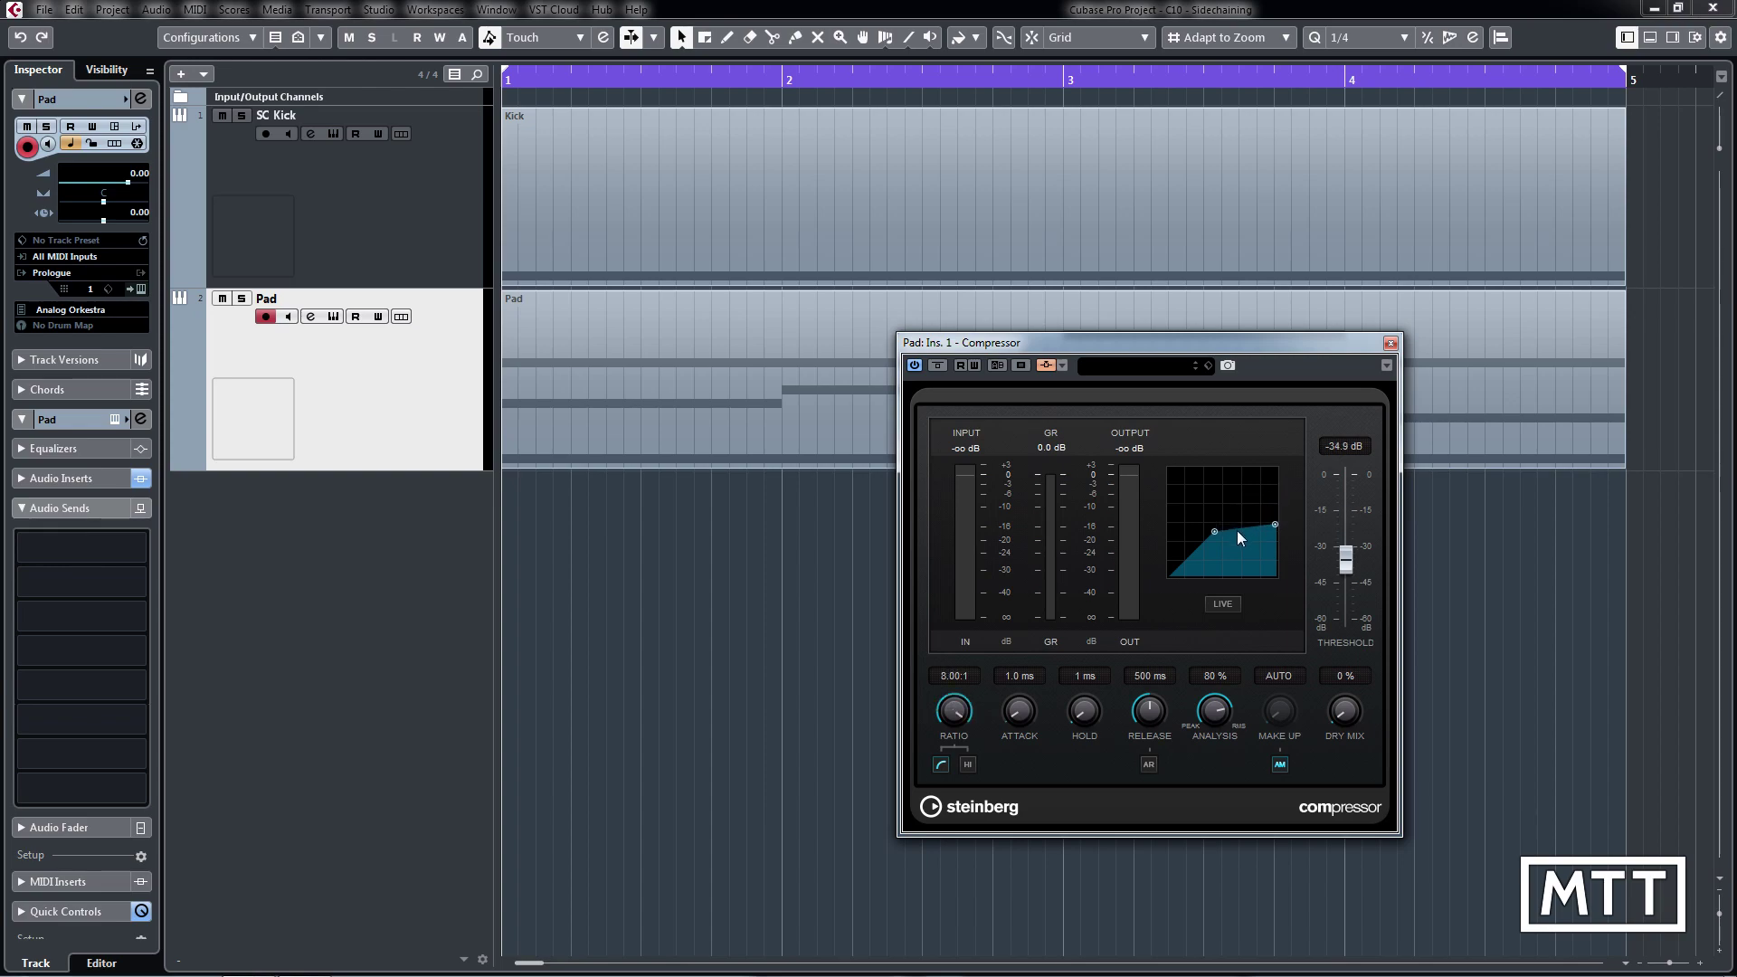
key(space)
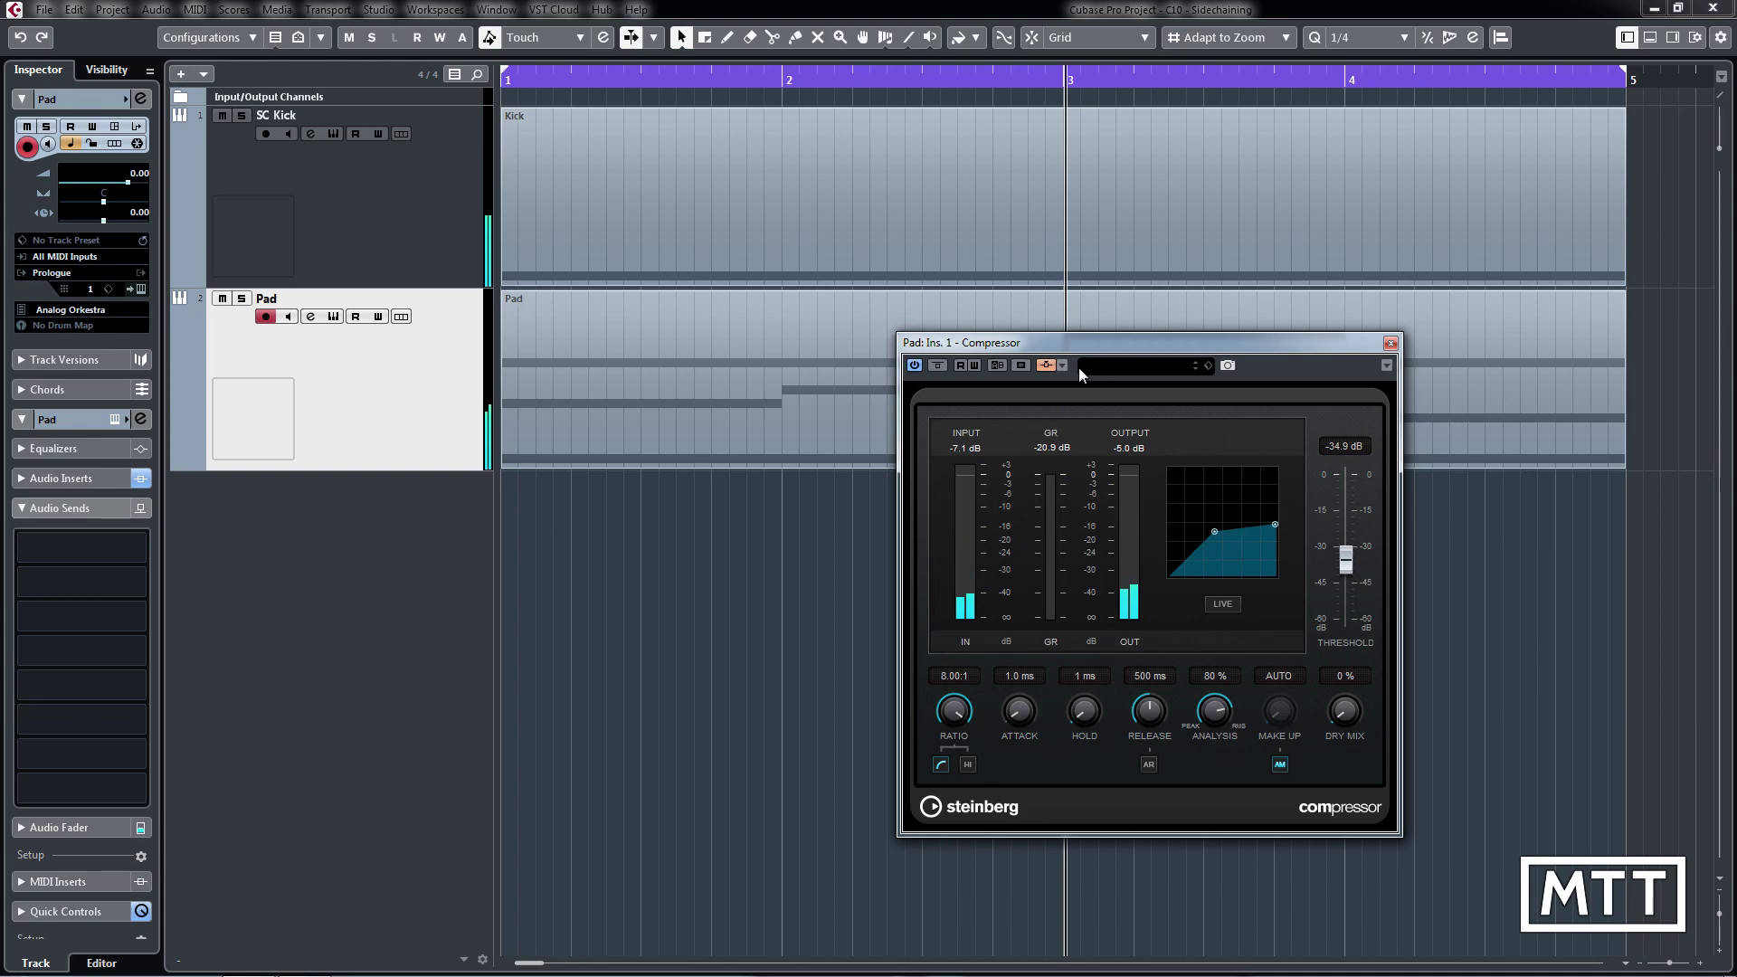
click(402, 244)
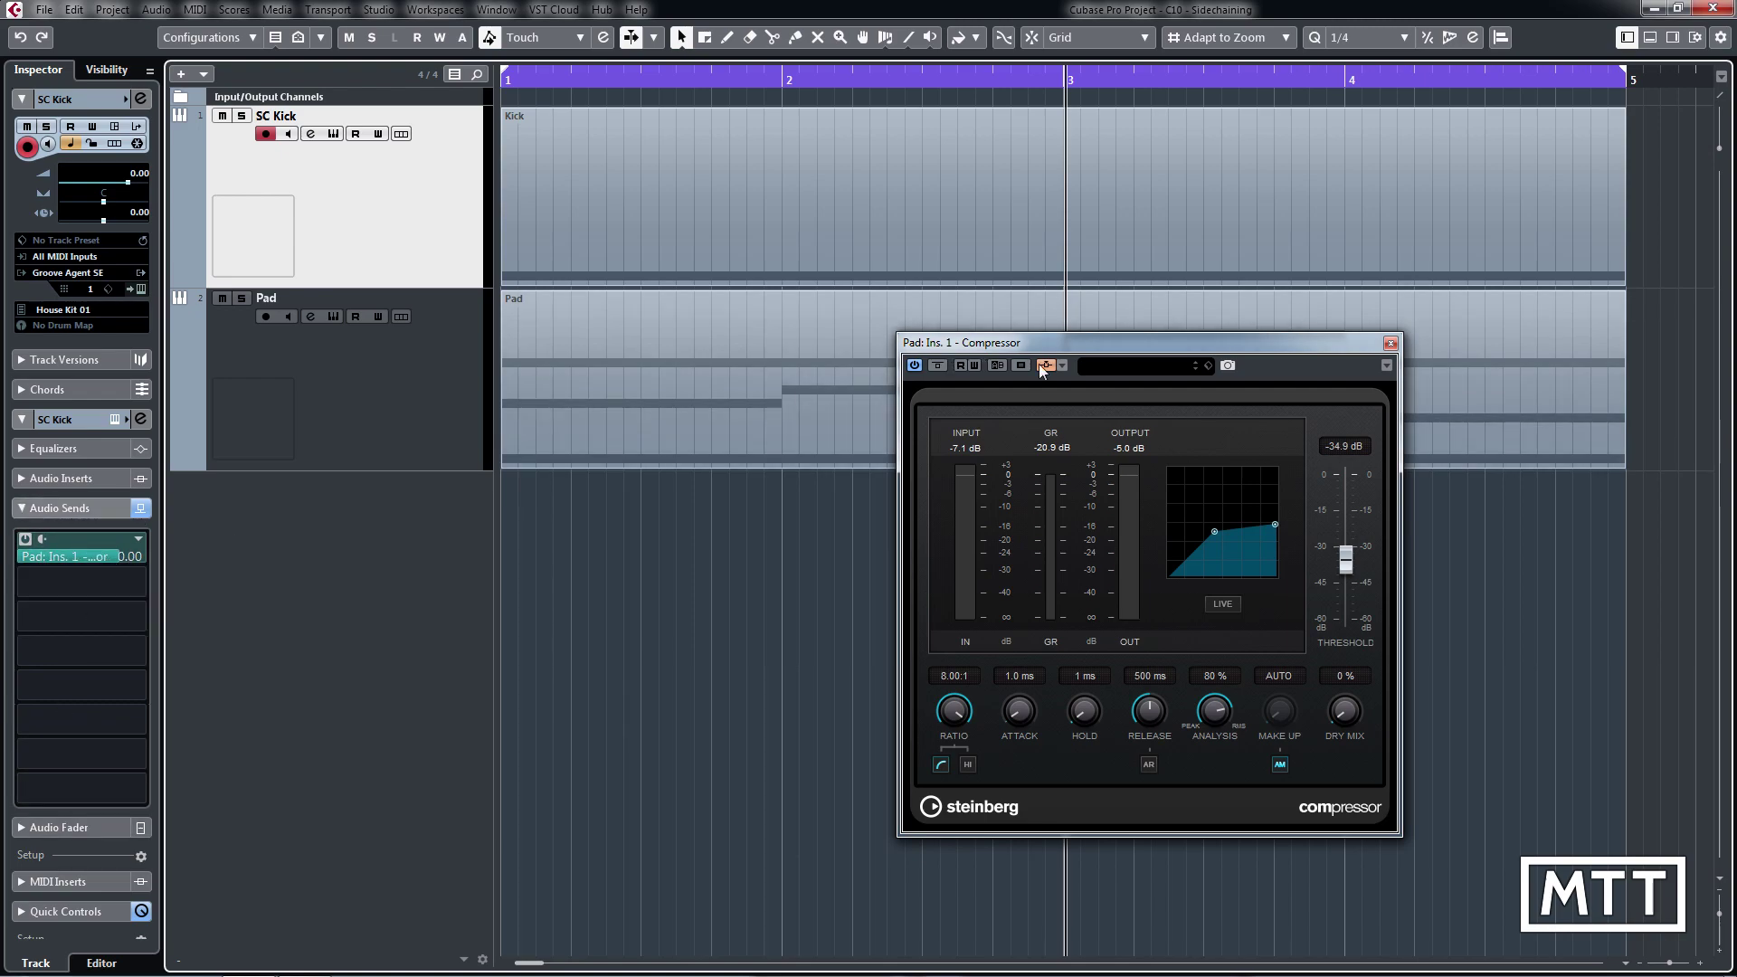
Set the SC Kick side-chain send level to 0 dB and switch the send to pre-fader
click(1062, 366)
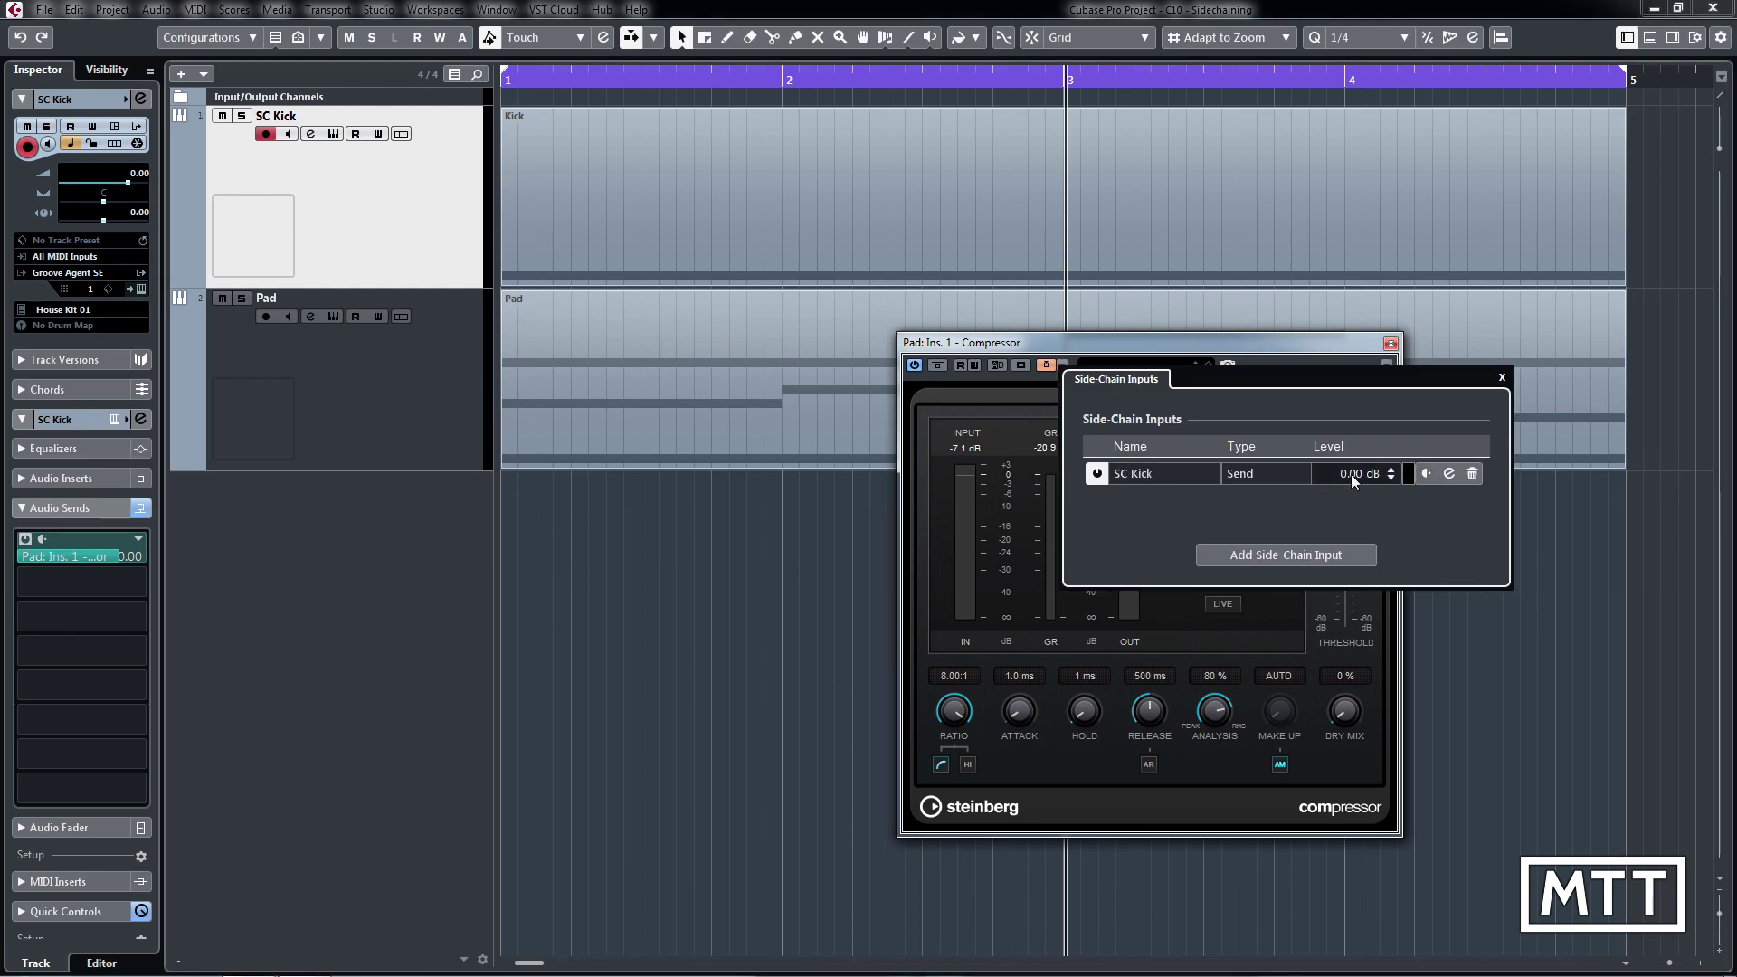
scroll(1338, 481, down, 9)
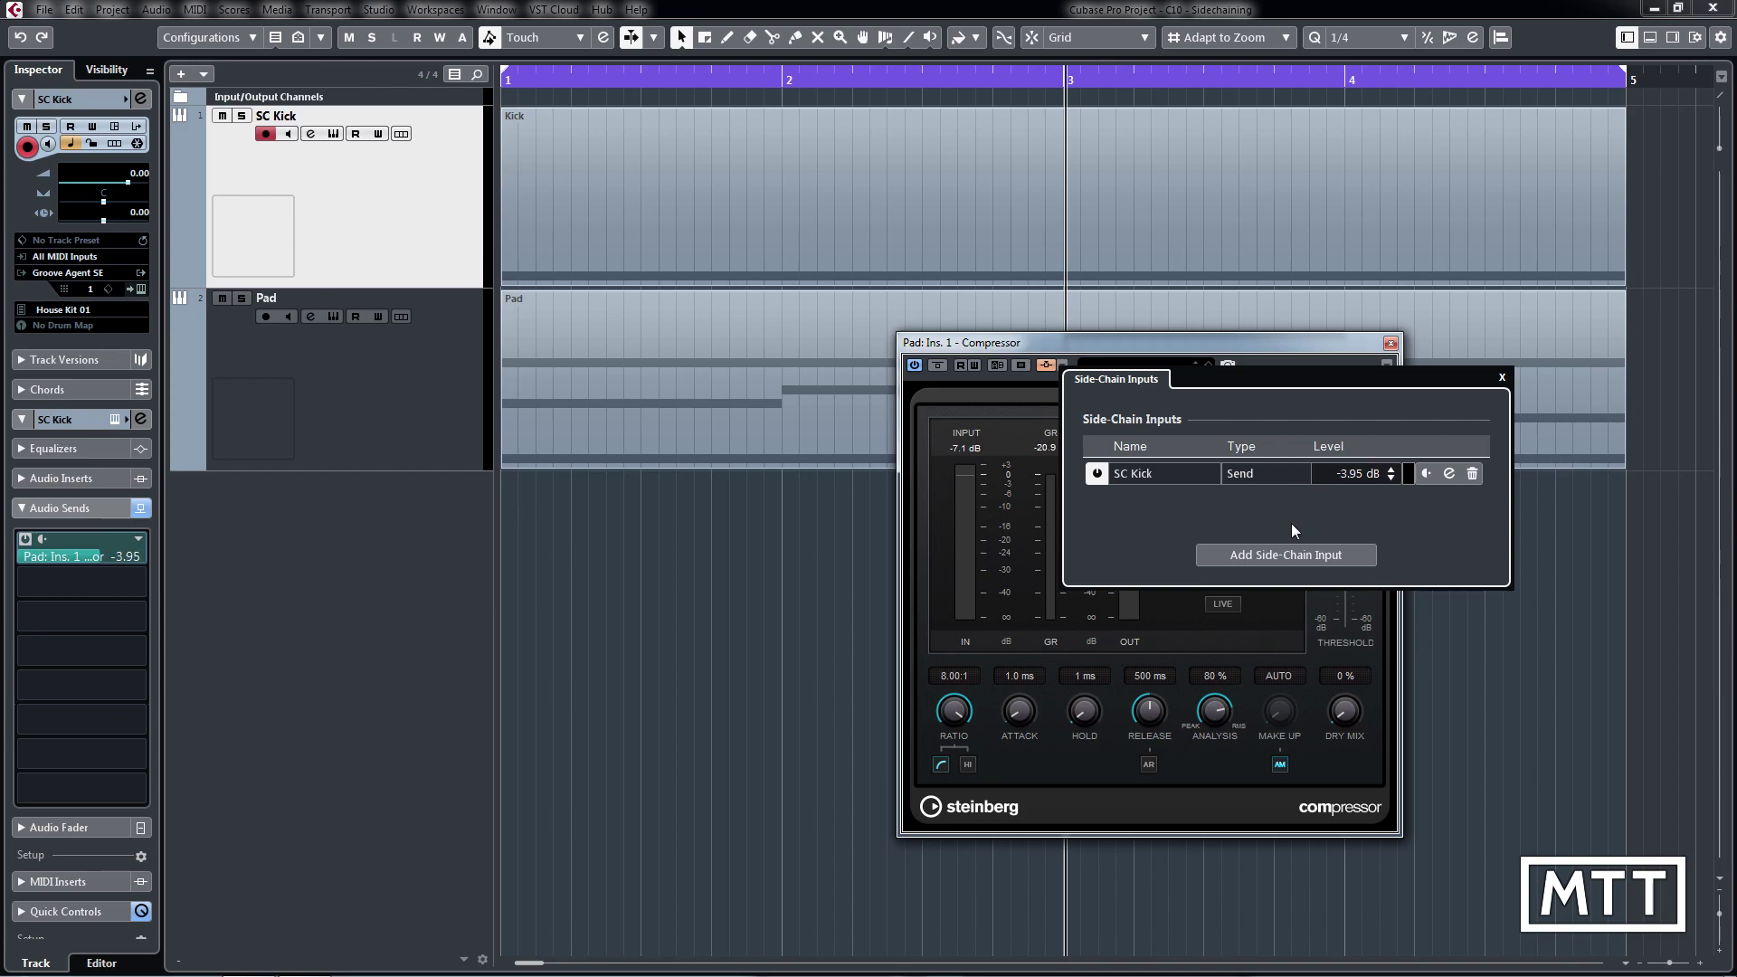
drag(1339, 504, 1348, 480)
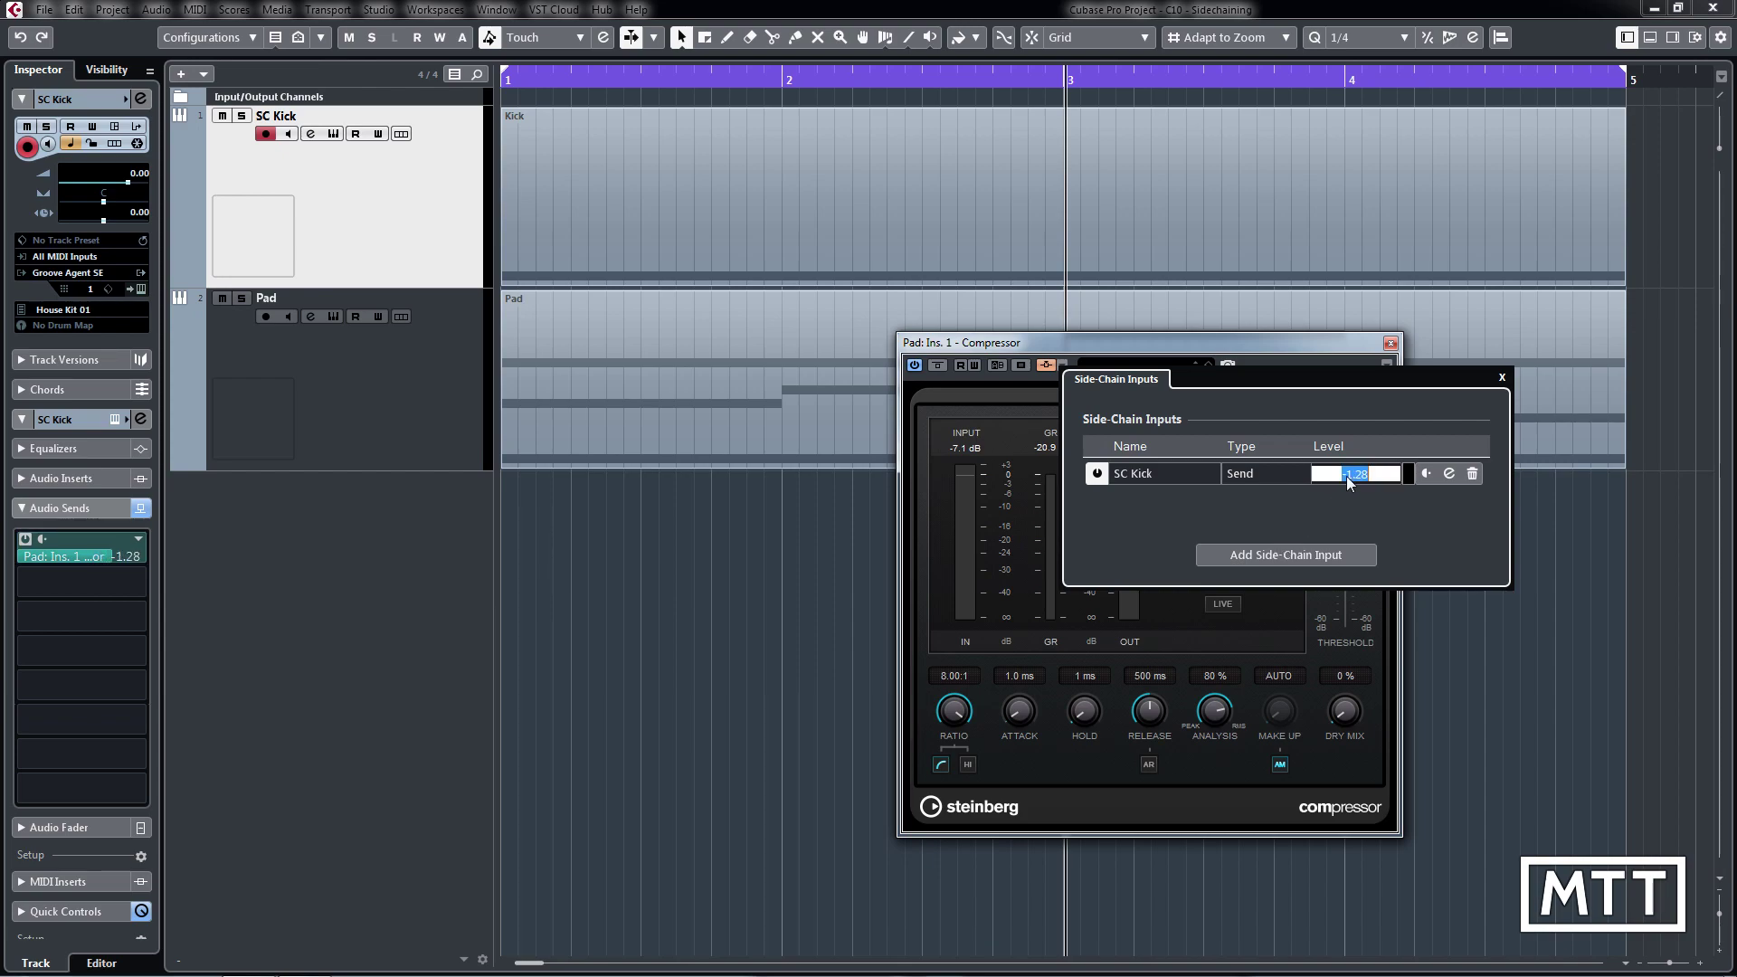
text(0)
key(Return)
click(1427, 474)
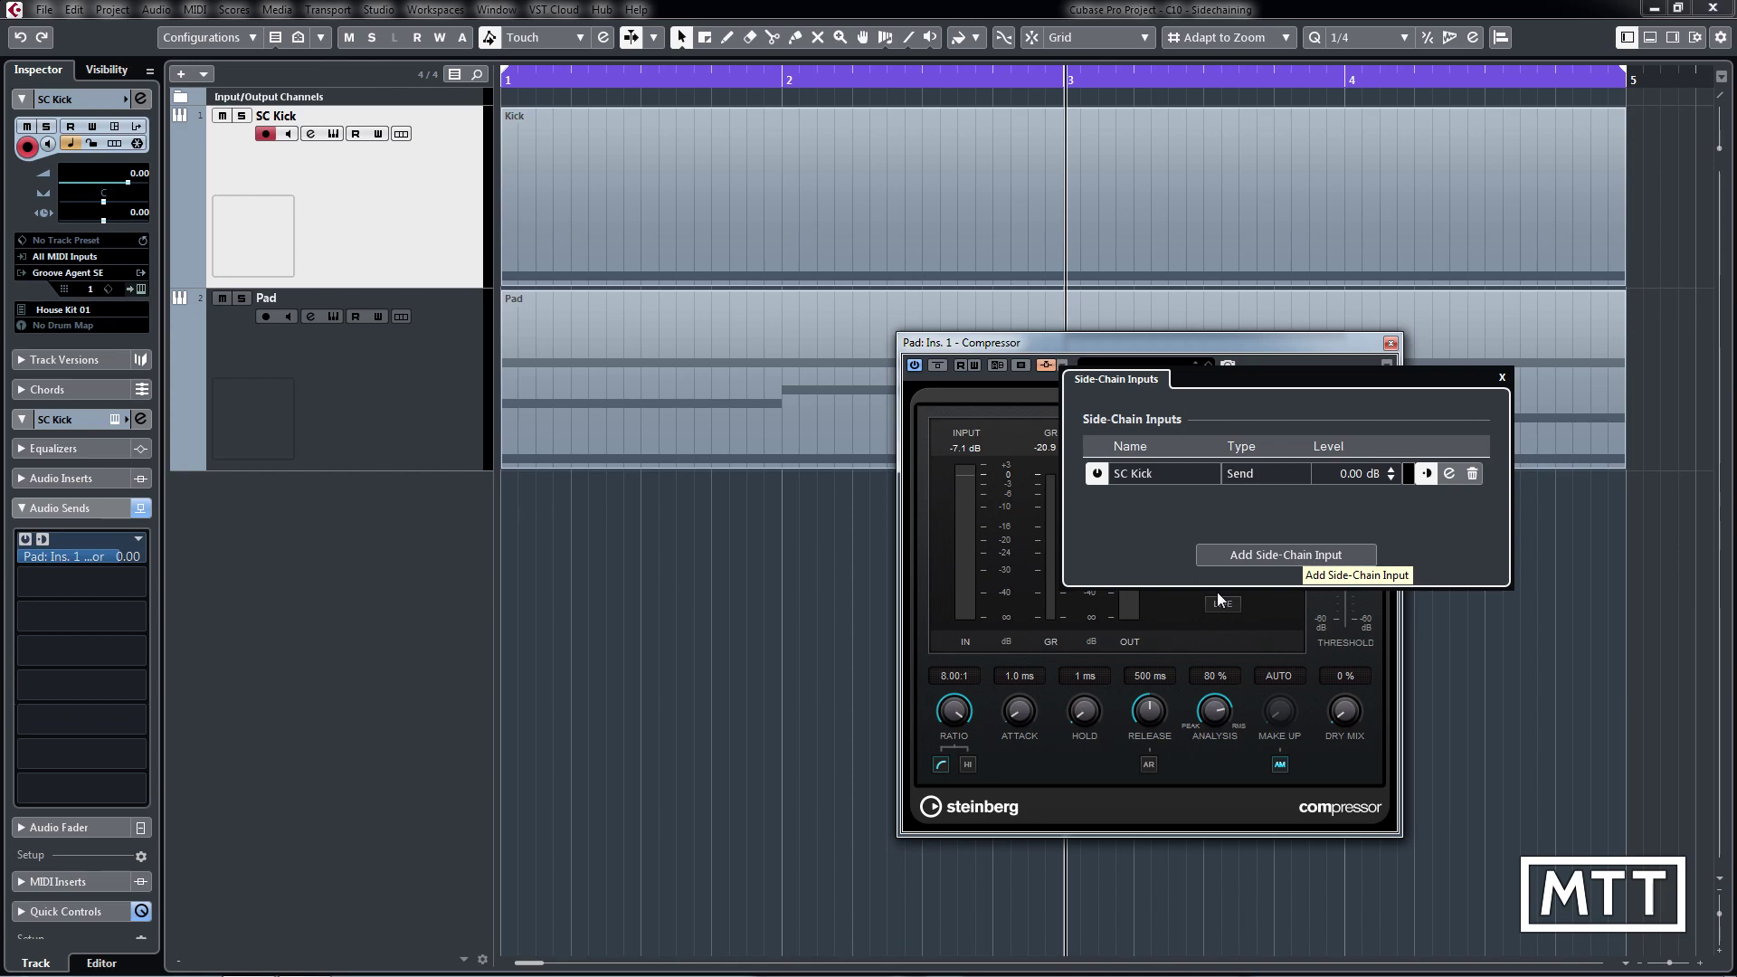
Close the side-chain inputs list, play the project, and pull SC Kick's volume fader to -oo
click(1321, 349)
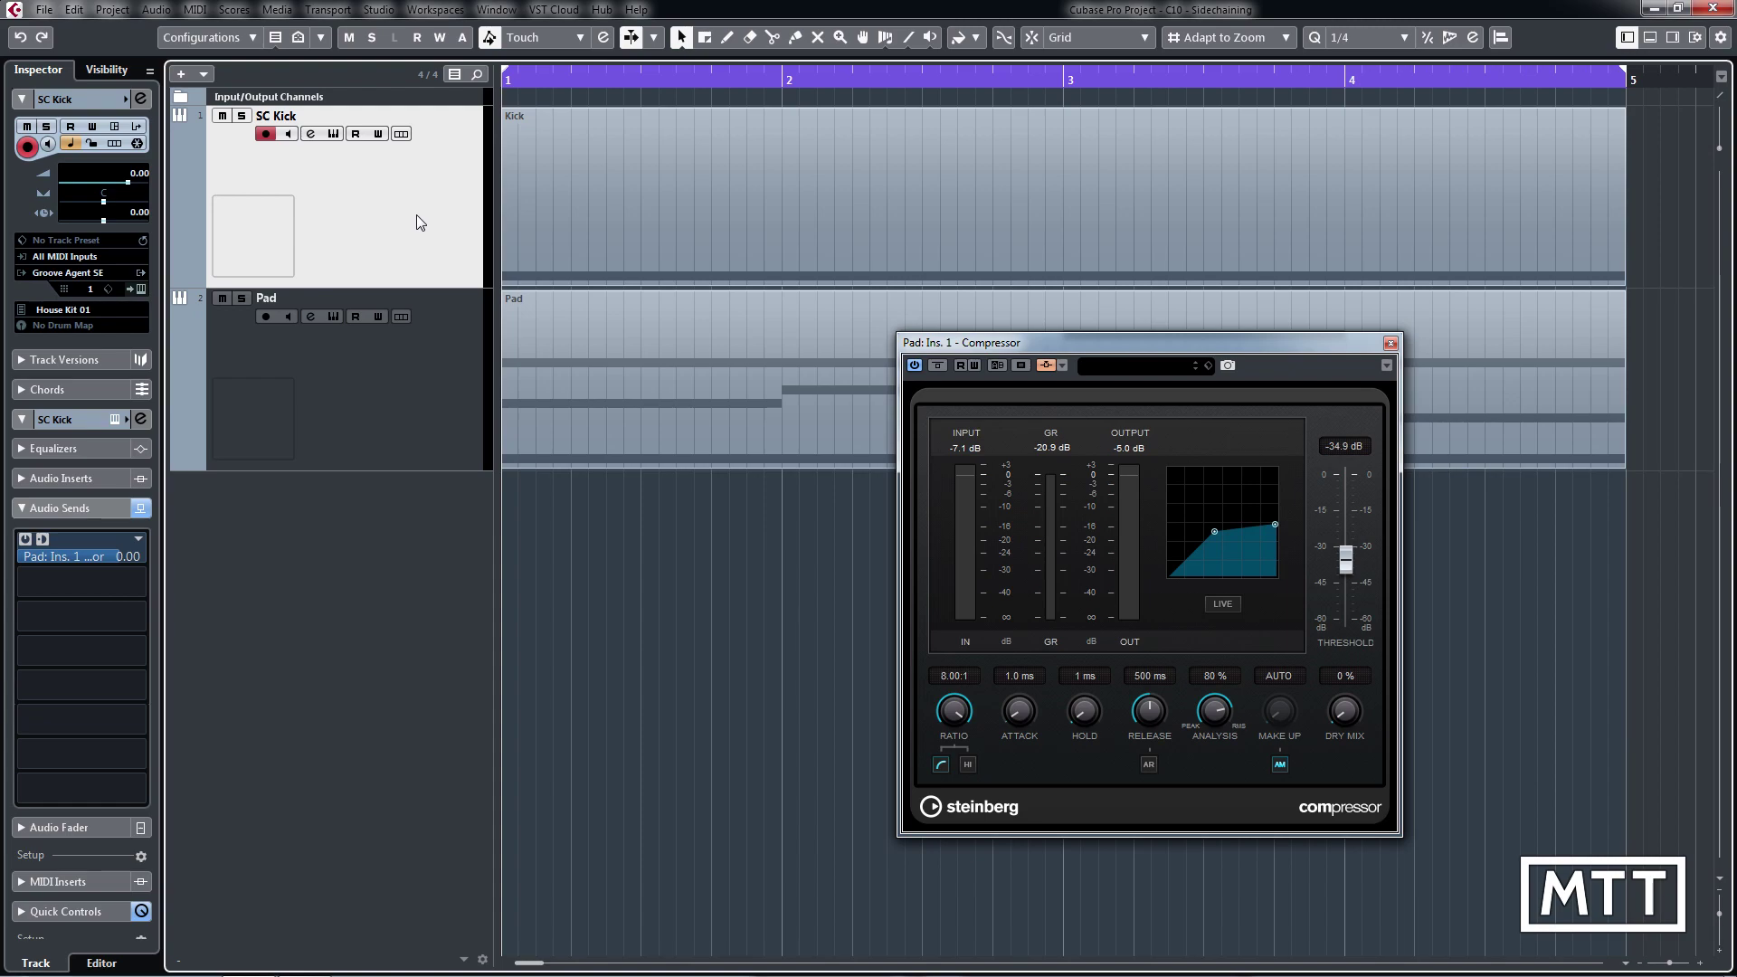
key(space)
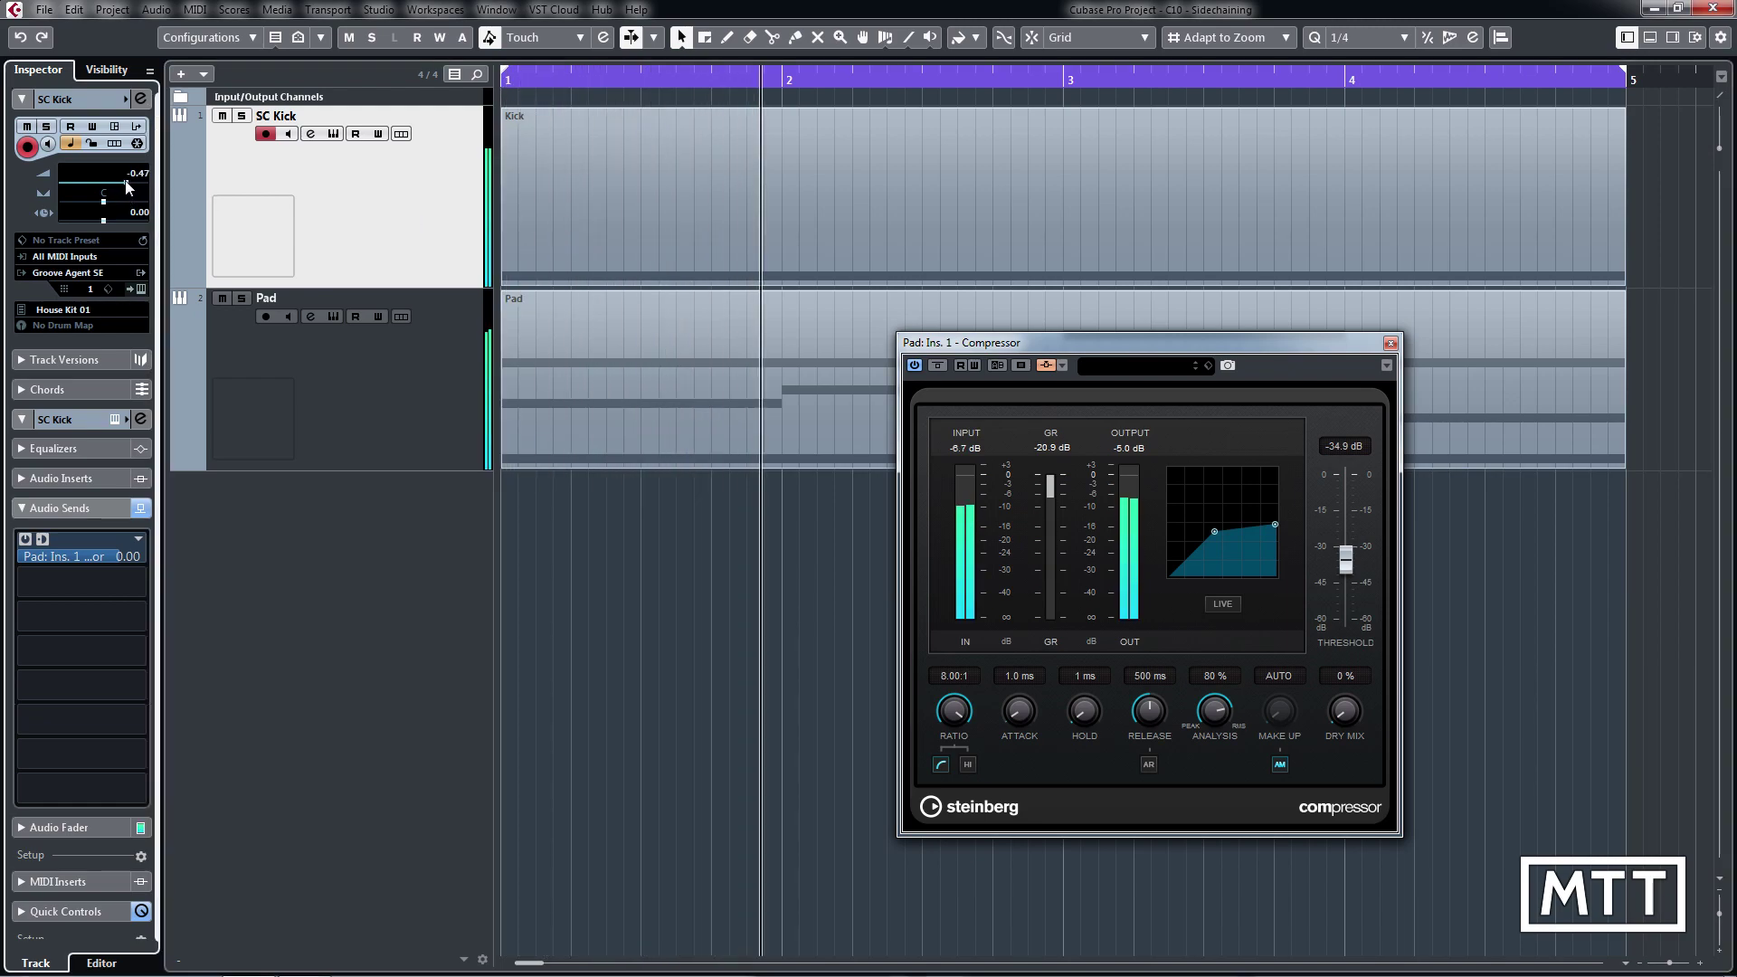
drag(125, 184, 52, 187)
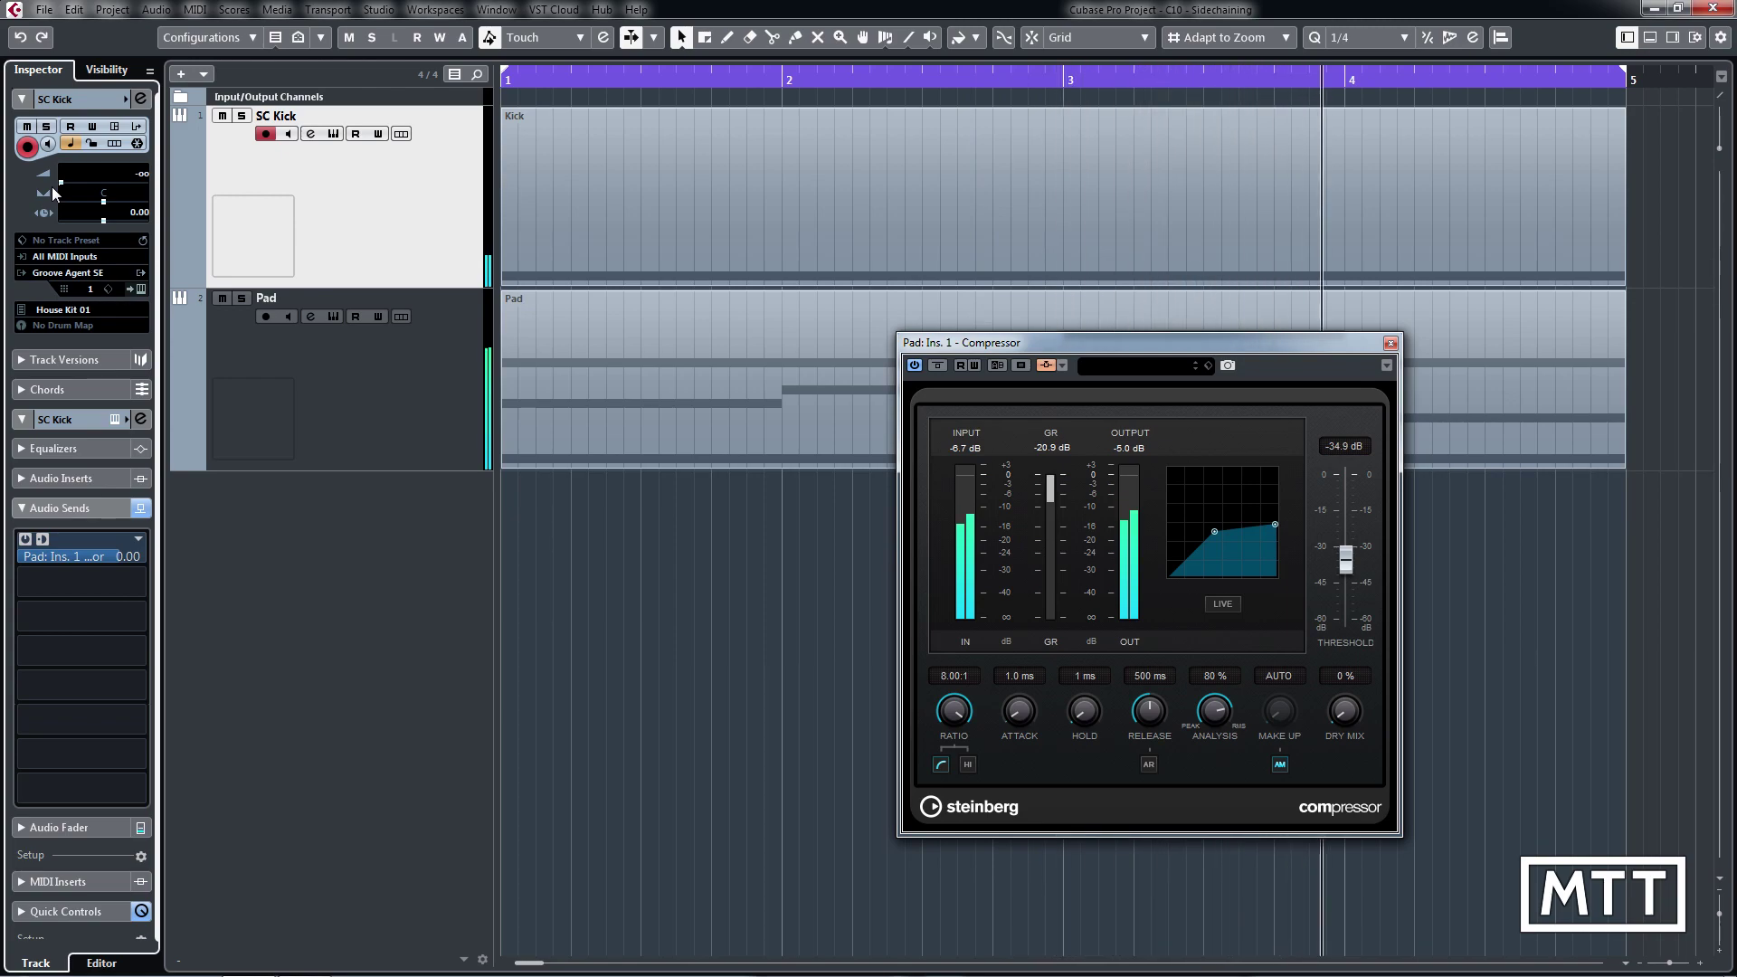
Select the Pad track, solo it, and play the project
click(450, 415)
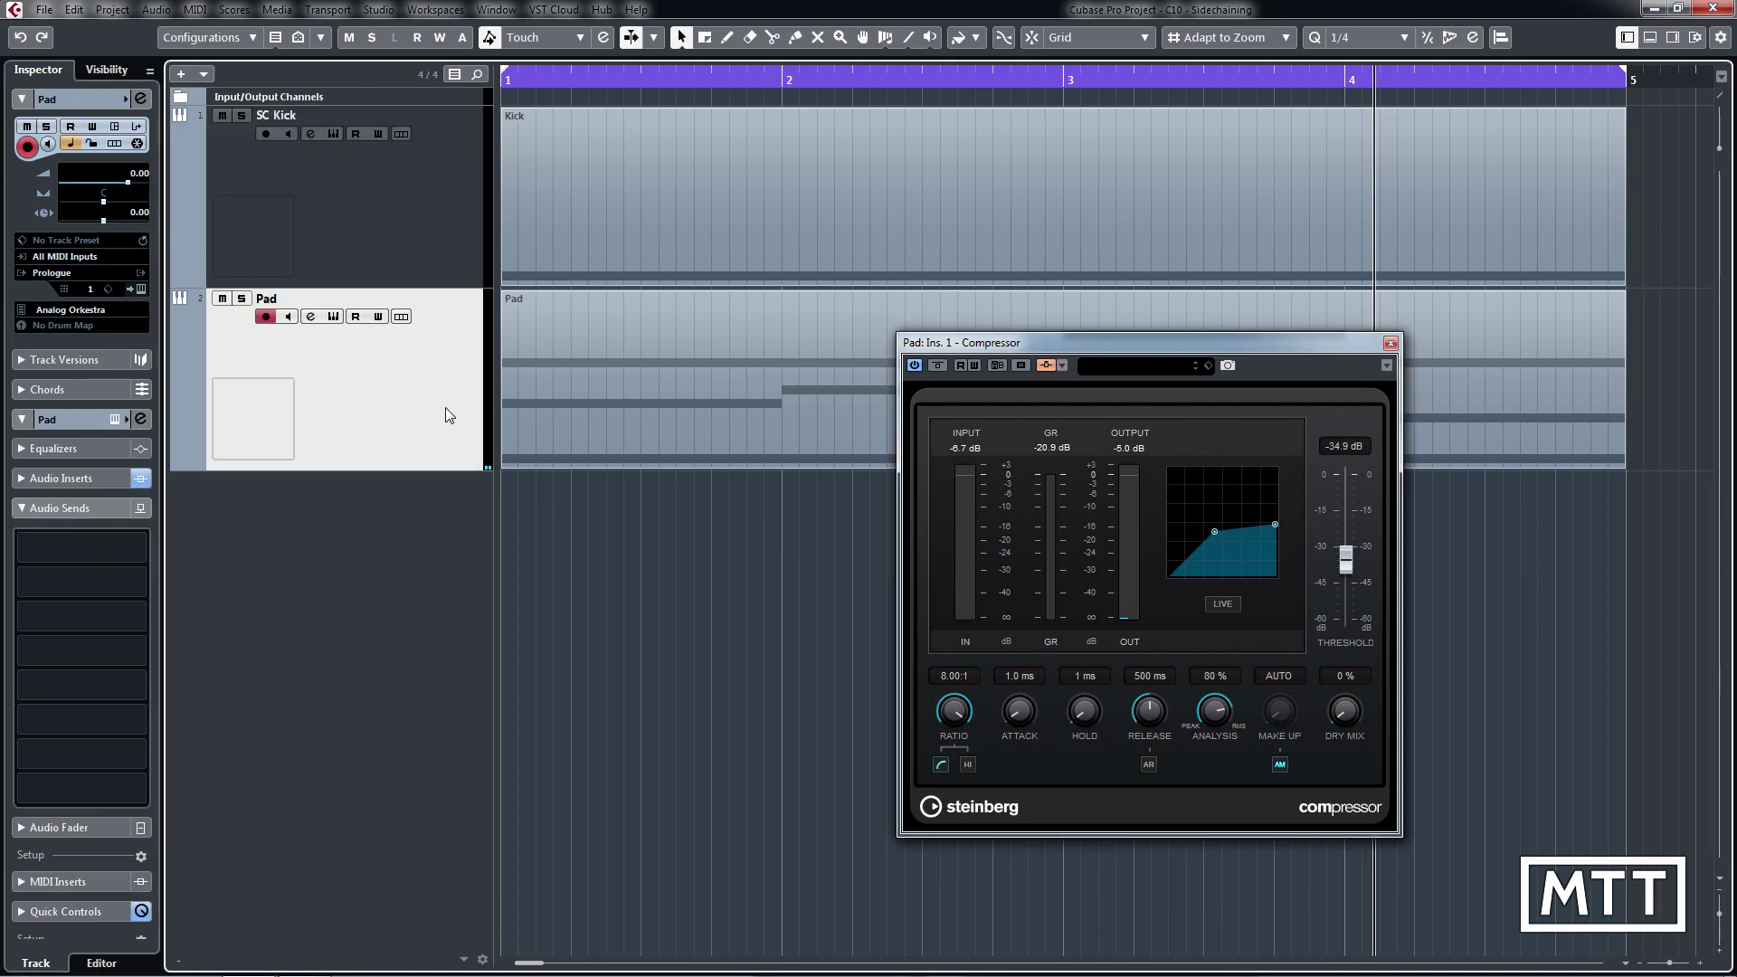
key(s)
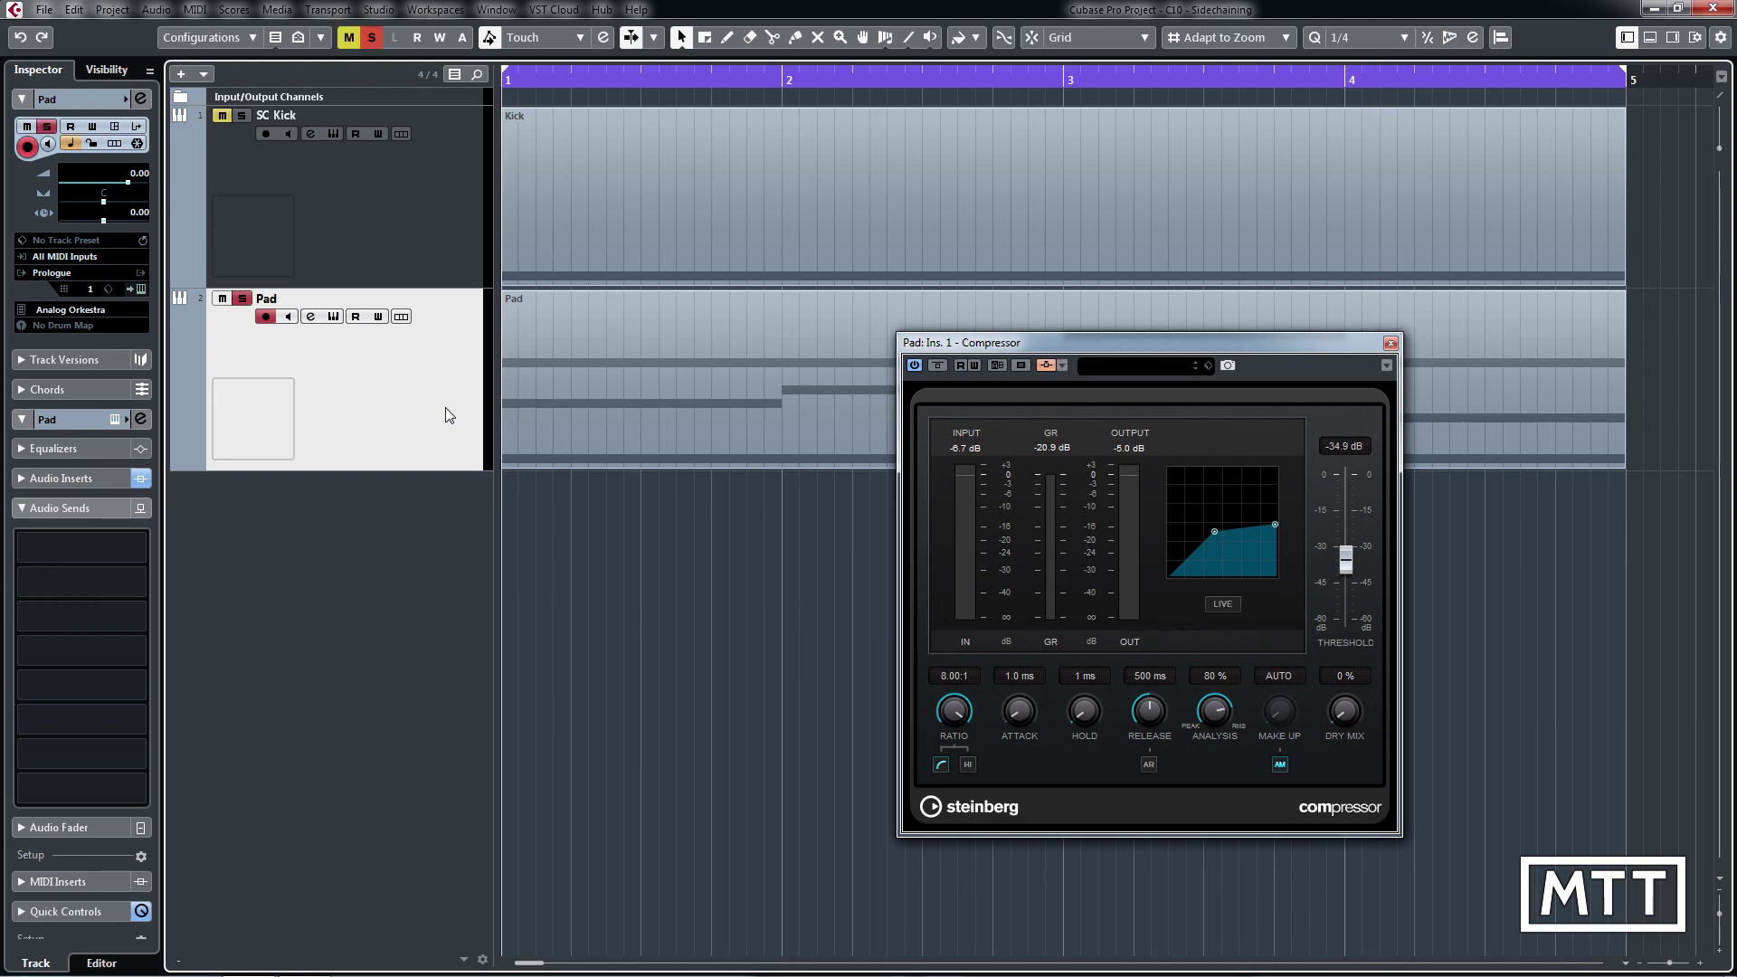
key(space)
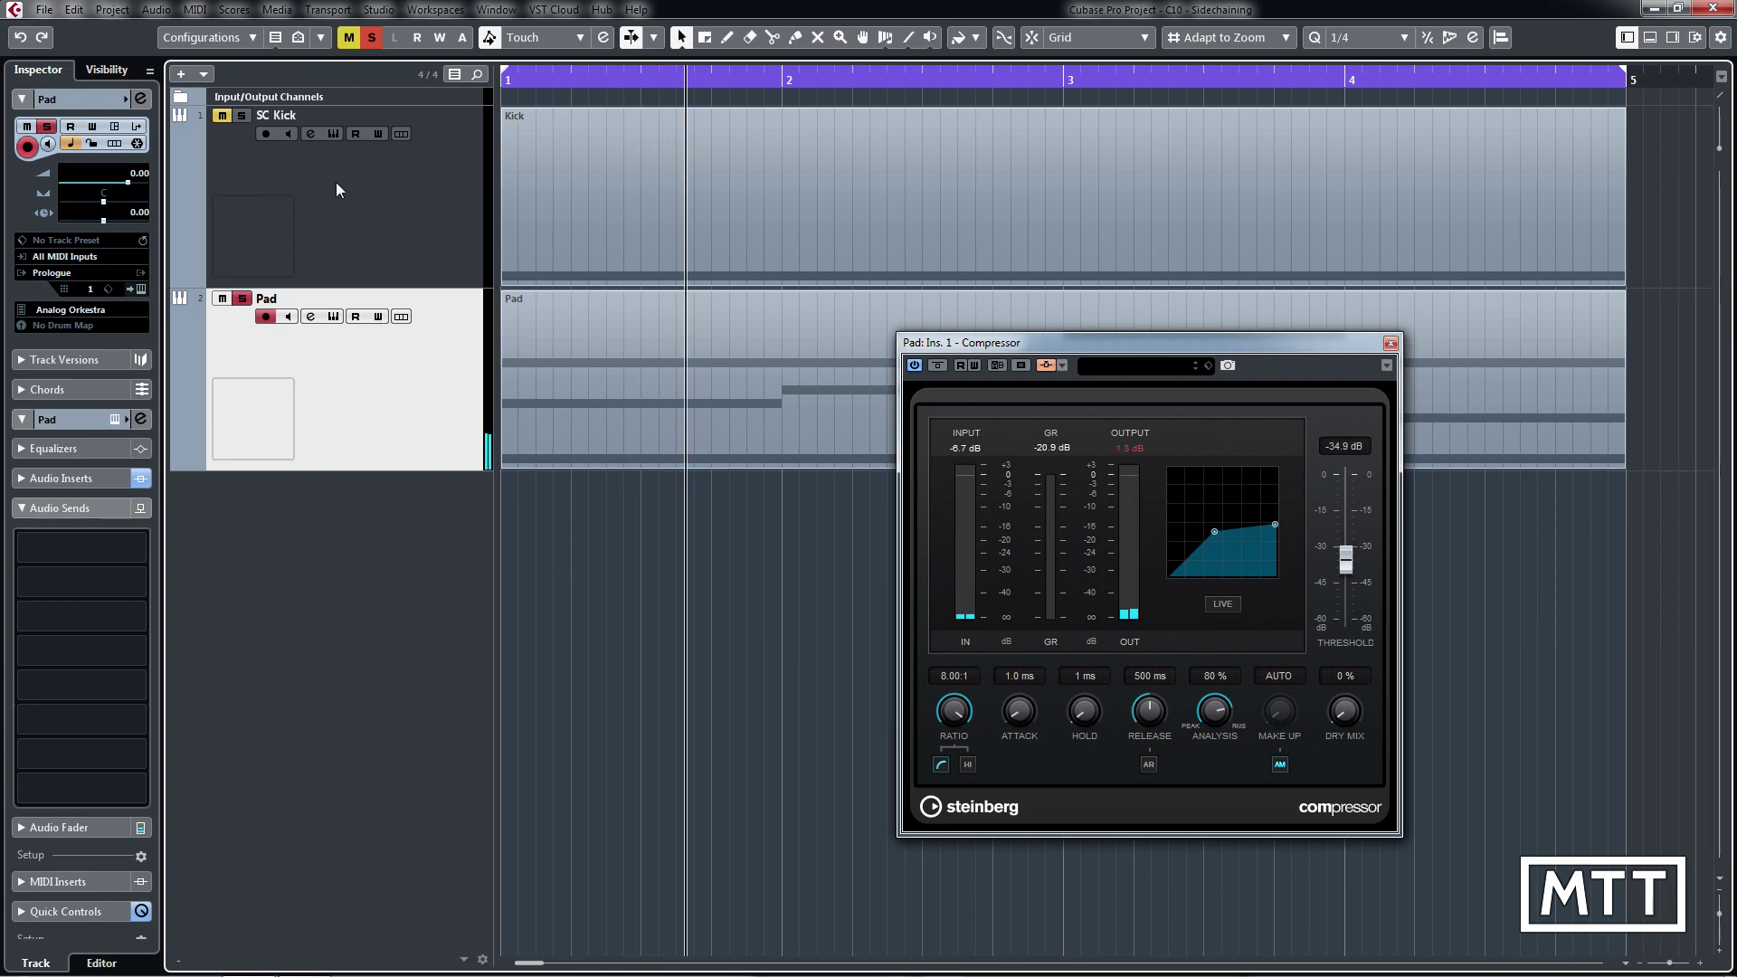
Unsolo Pad, apply solo defeat to SC Kick, then solo Pad again
click(242, 299)
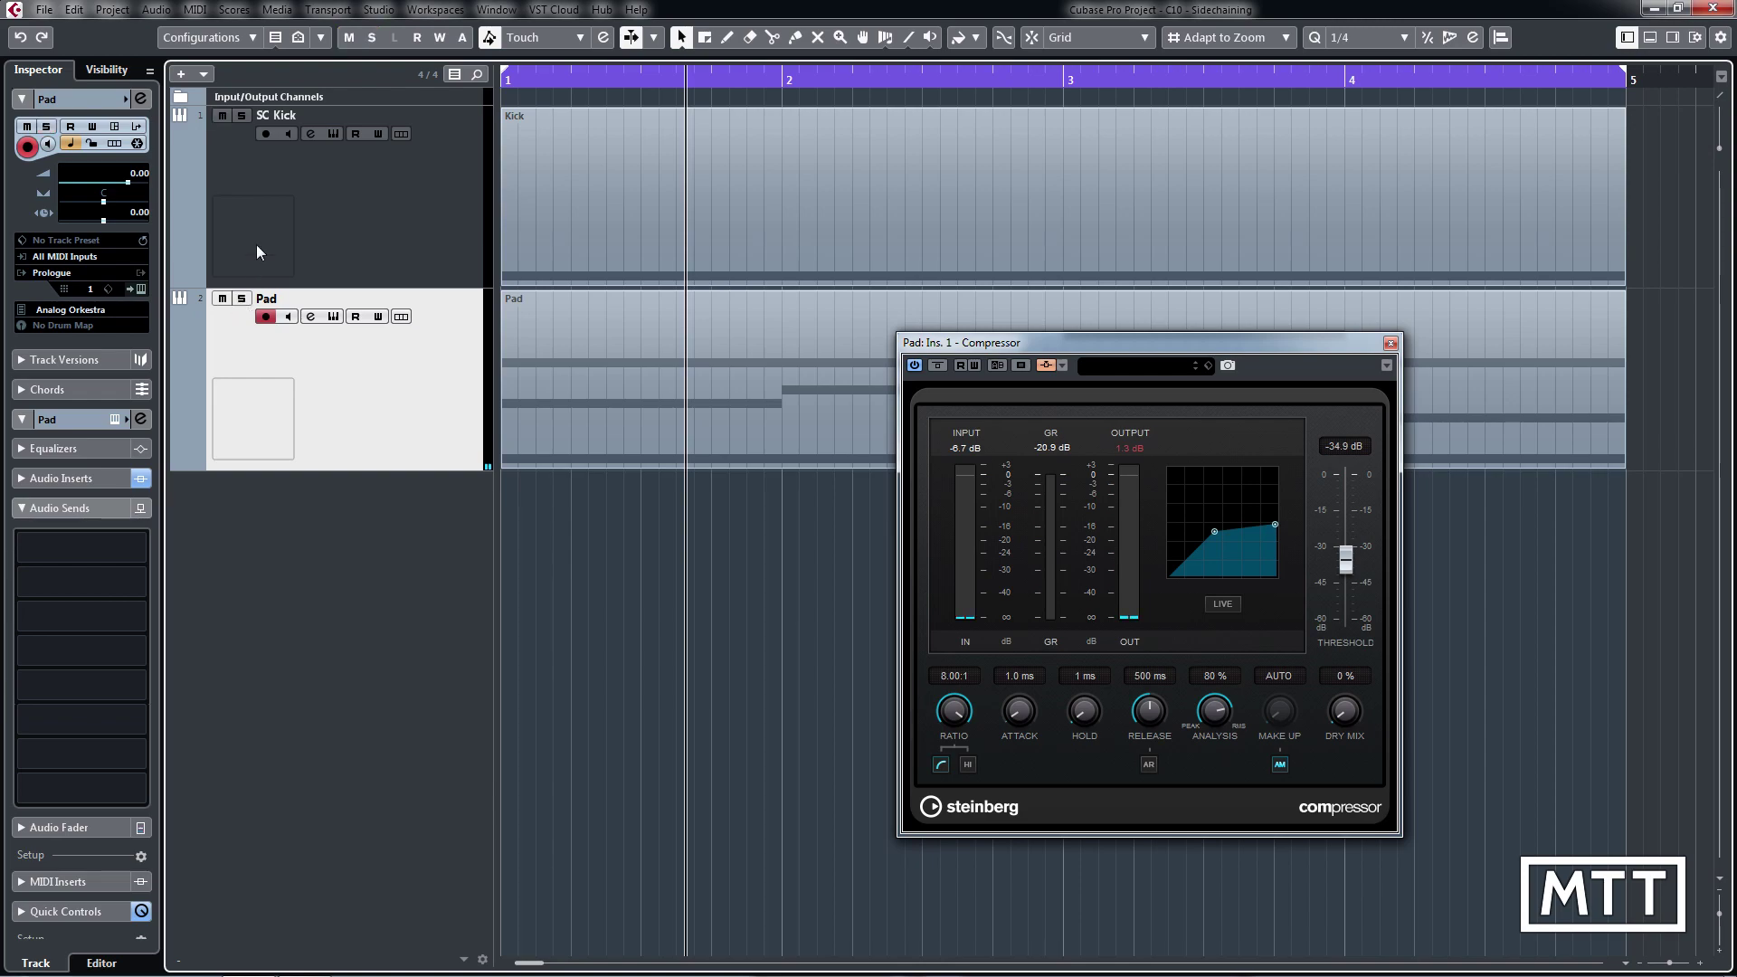
click(242, 115)
click(221, 205)
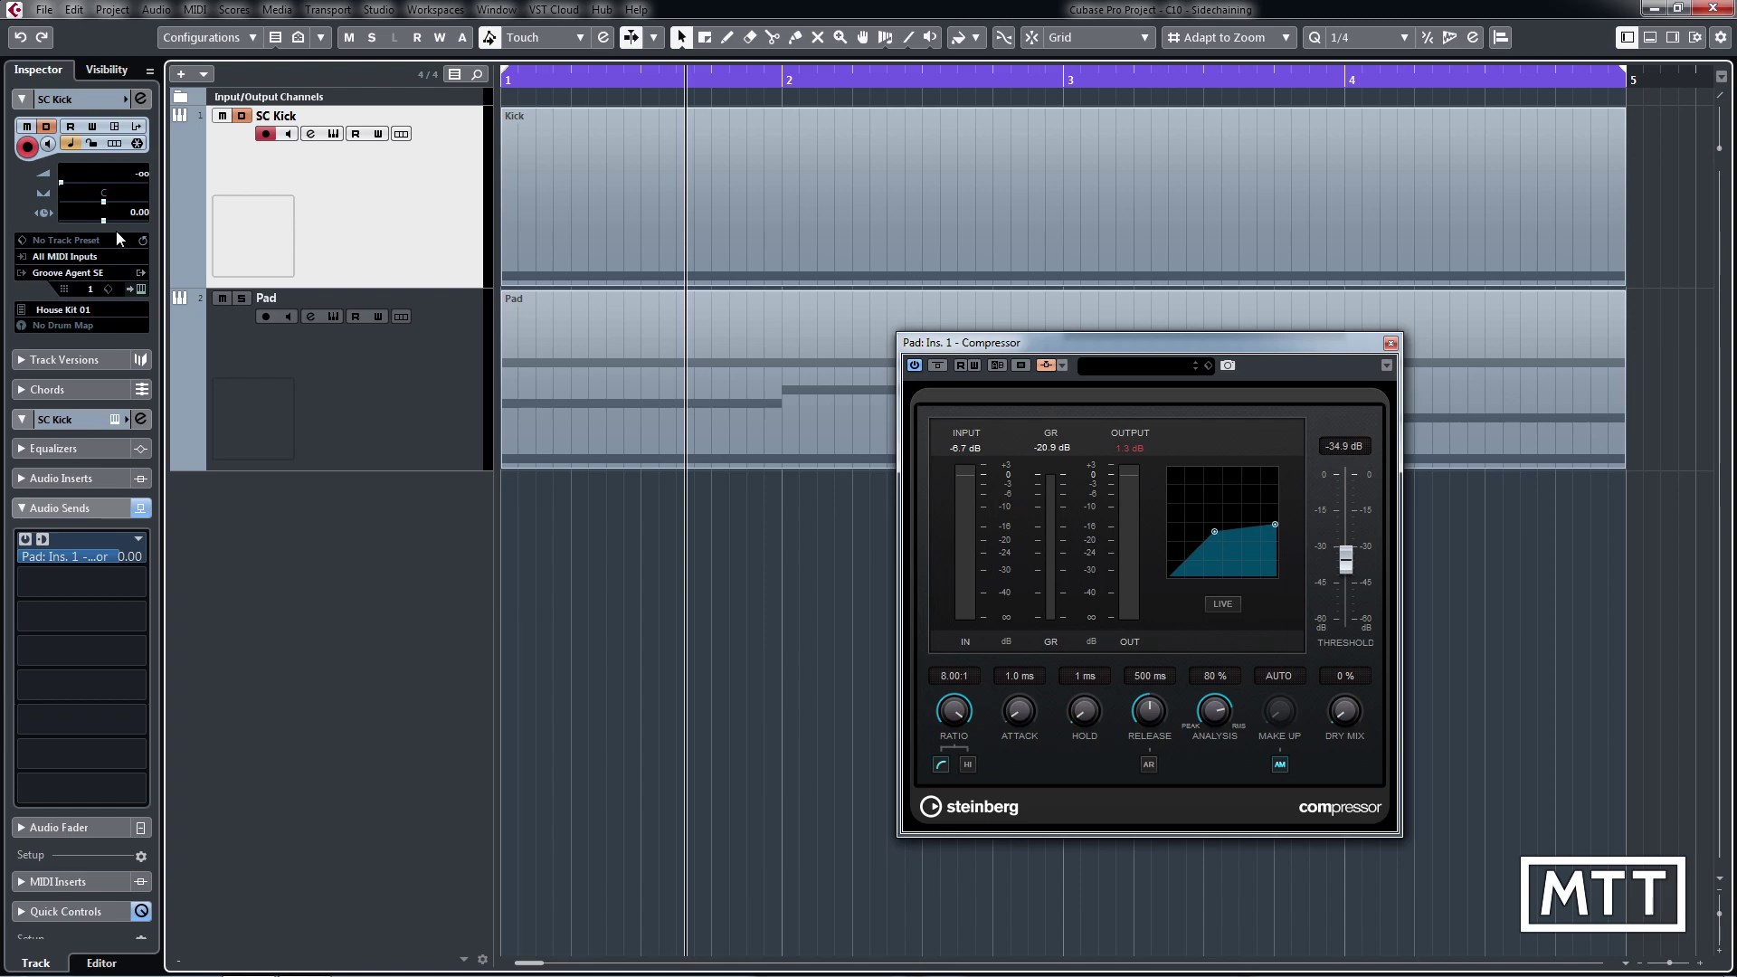
click(246, 298)
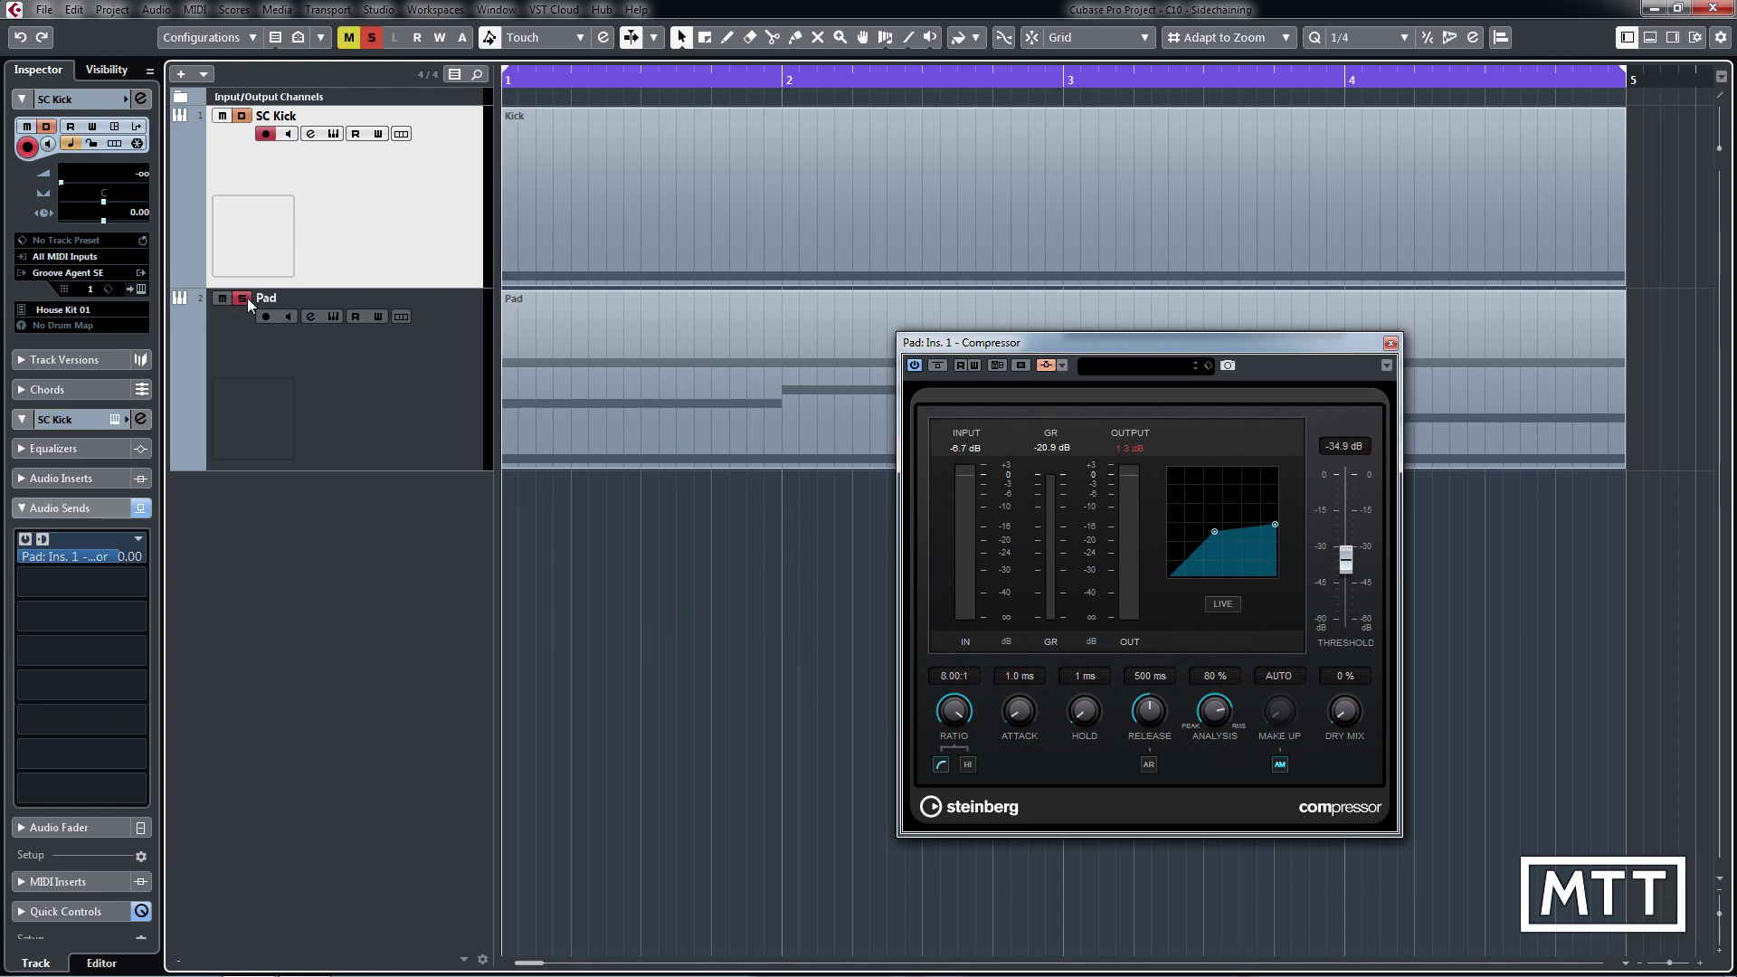
Play the soloed Pad with kick-keyed ducking, reselect Pad, and return the cursor to the project start
key(space)
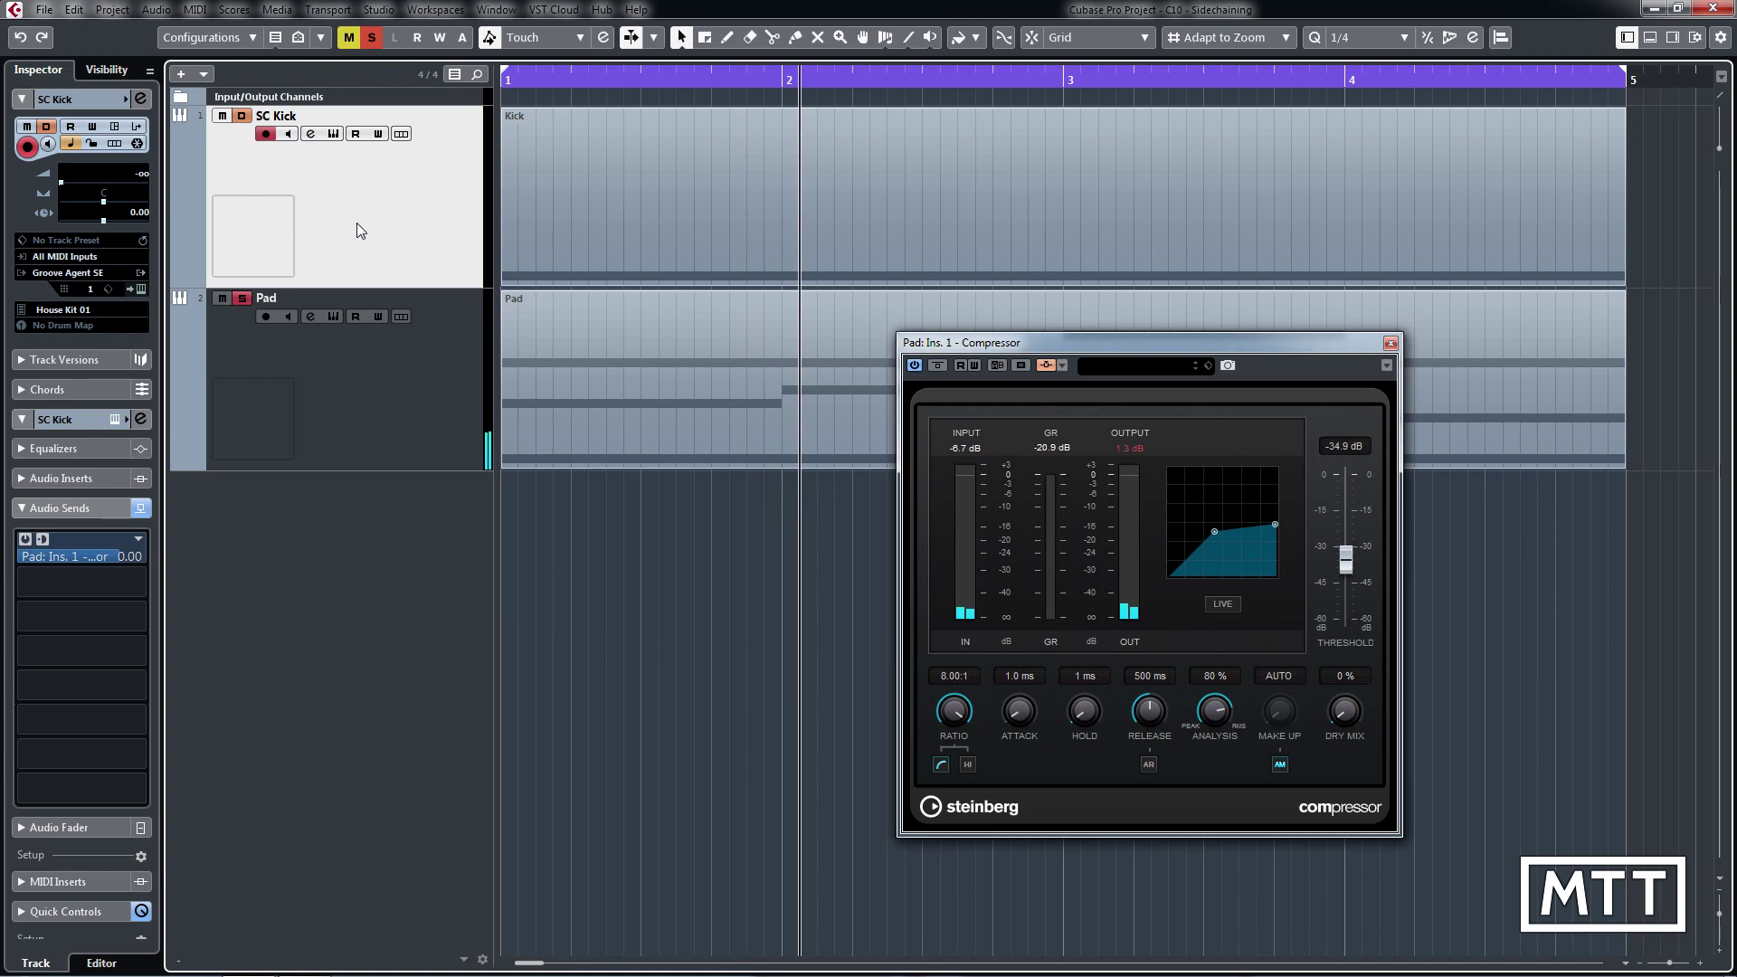
click(394, 401)
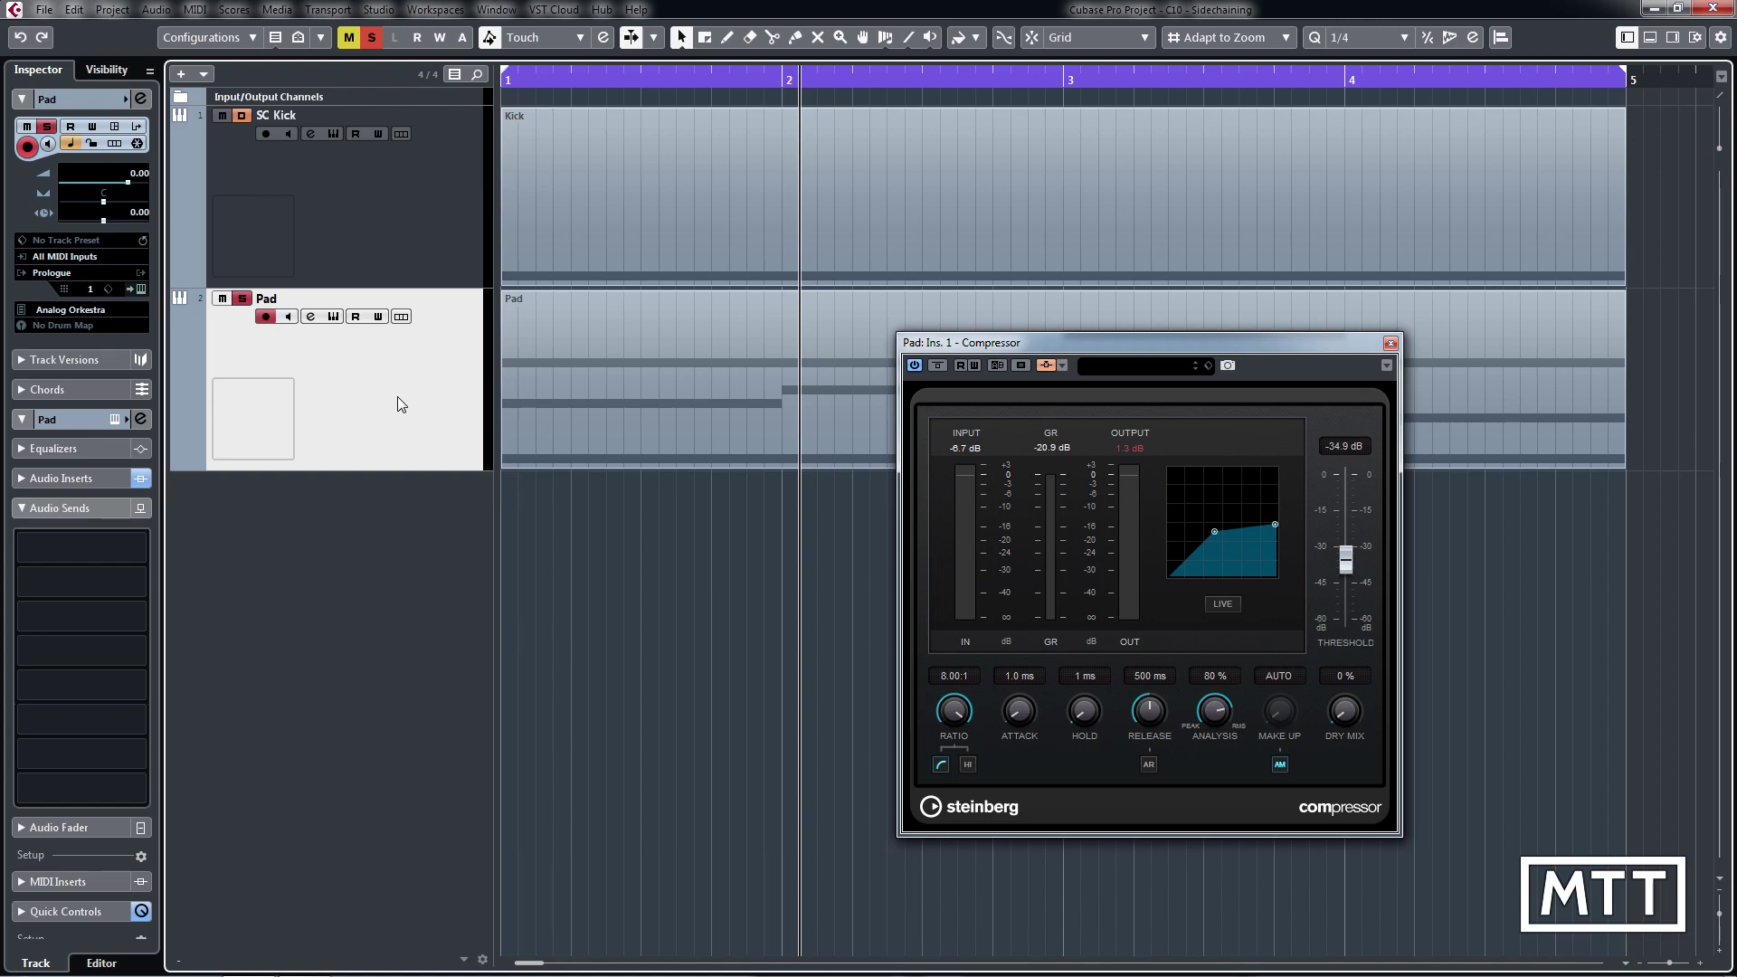
key(Home)
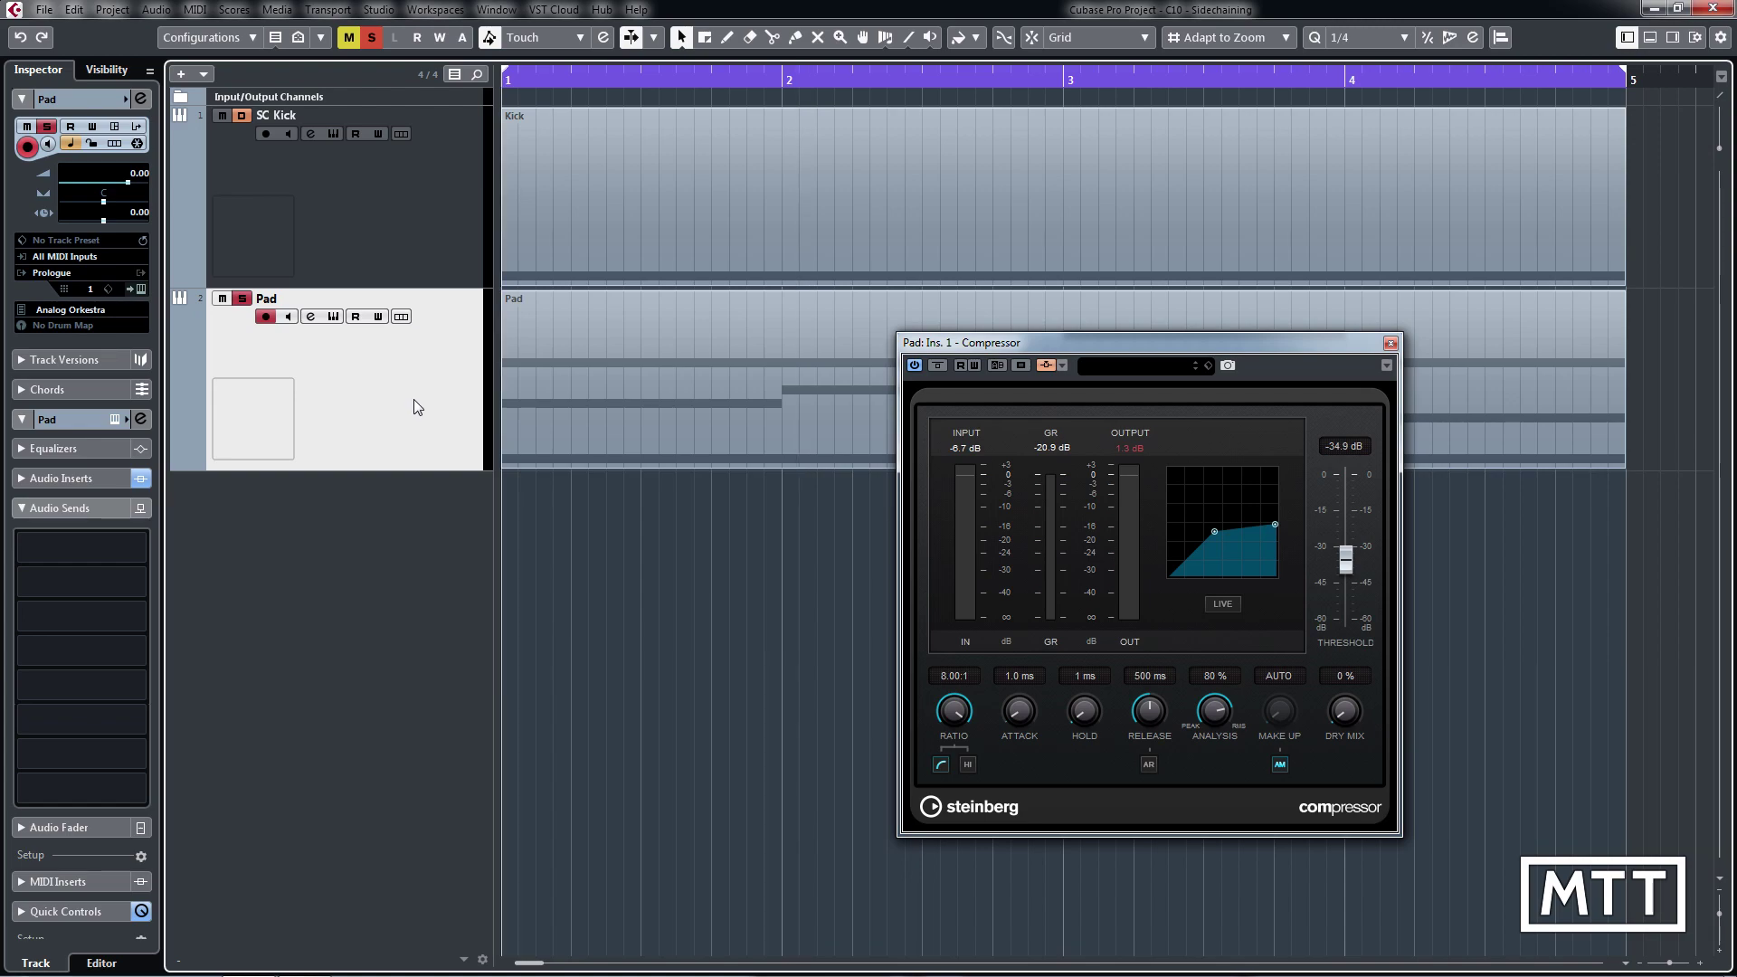